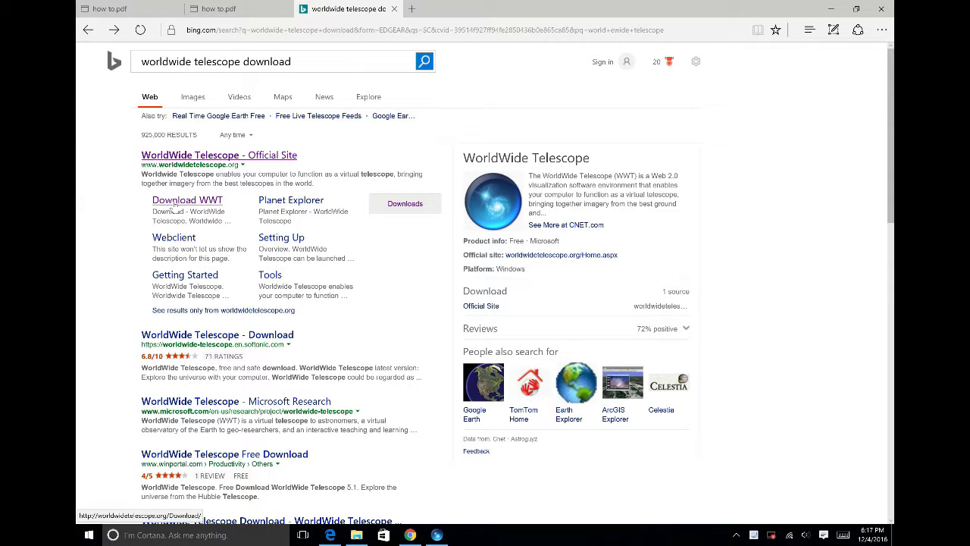
Open the Download WWT page of the official WorldWide Telescope site and review the version 5.5 download and system requirements.
click(174, 206)
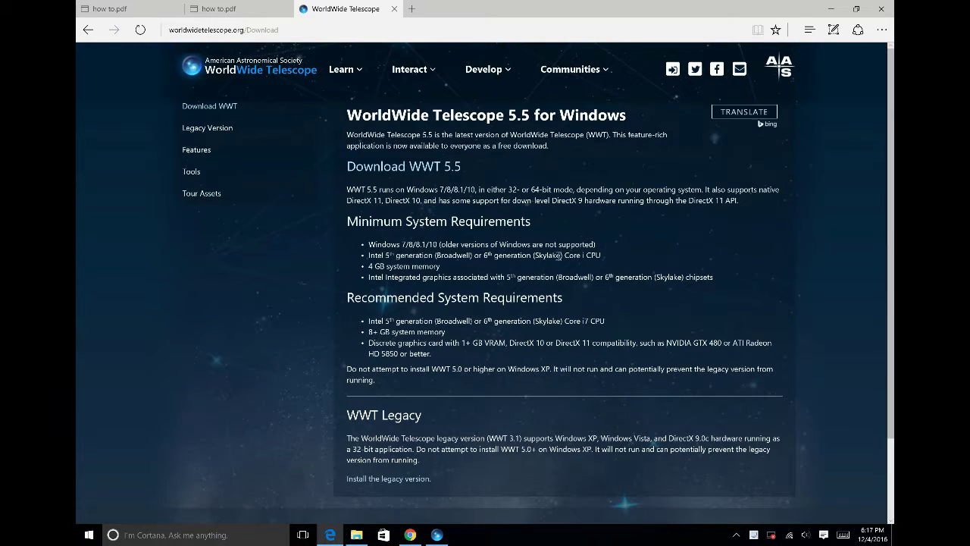
scroll(893, 118, down, 2)
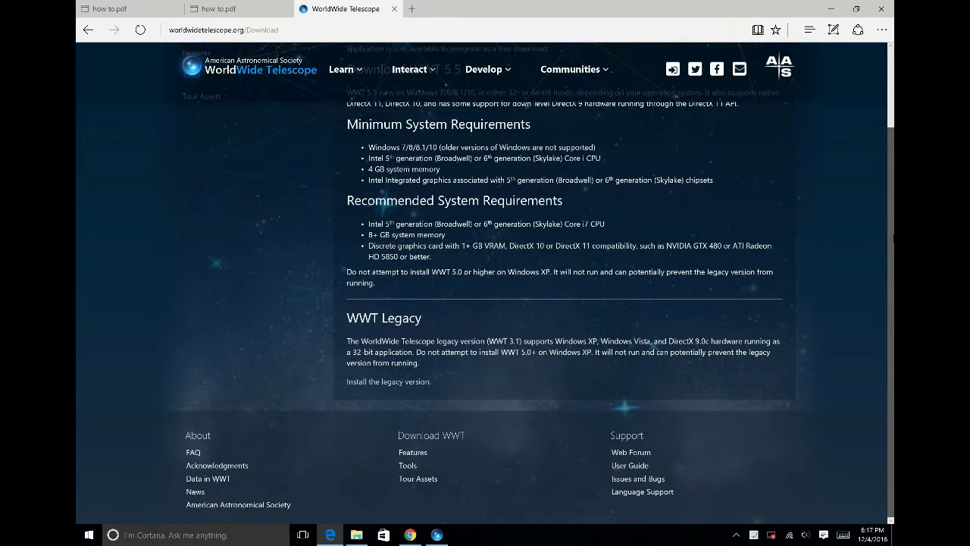
scroll(537, 273, up, 2)
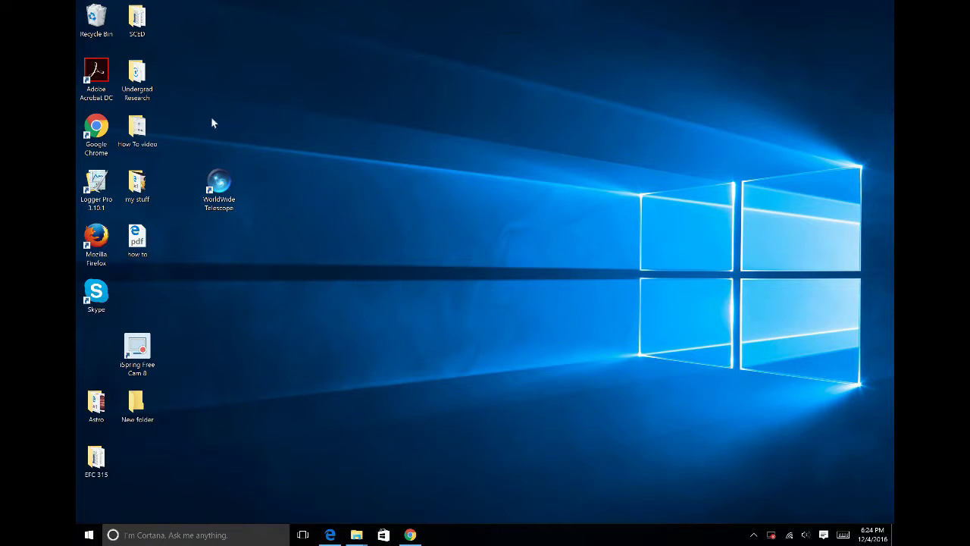
Launch WorldWide Telescope from the desktop and start creating a new guided tour.
click(221, 190)
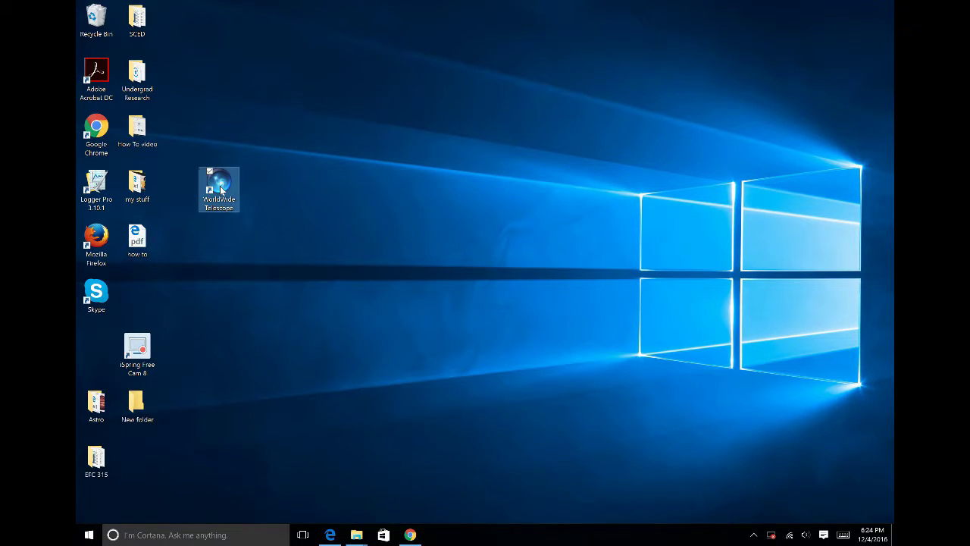
double_click(221, 189)
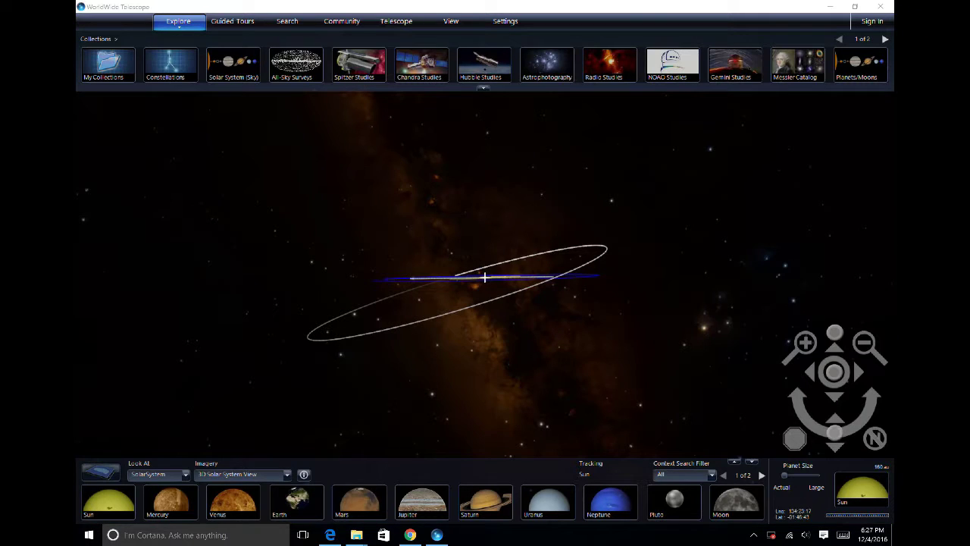
click(237, 28)
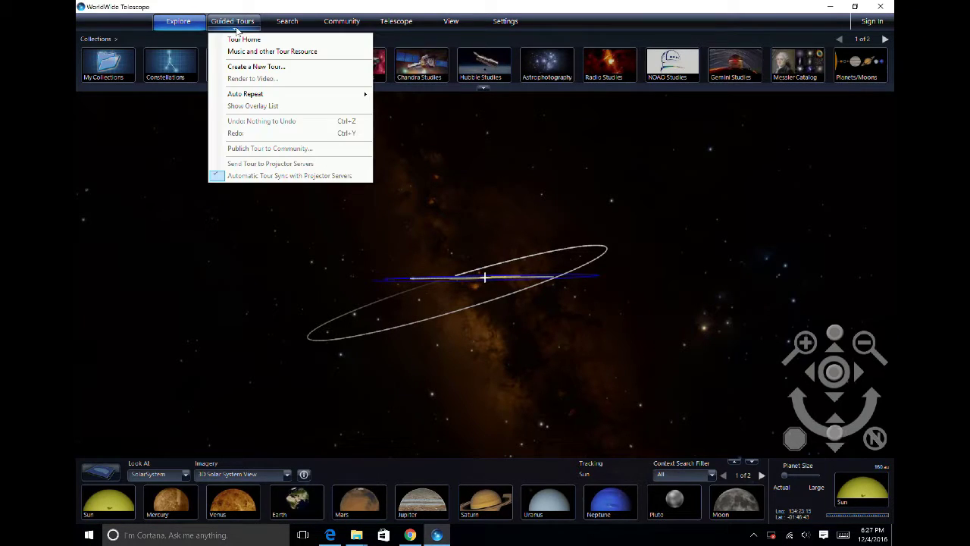
click(259, 67)
Fill in the tour properties with title "Name", description "here", author "sample", contact email "email" and keyword "stars".
text(Name)
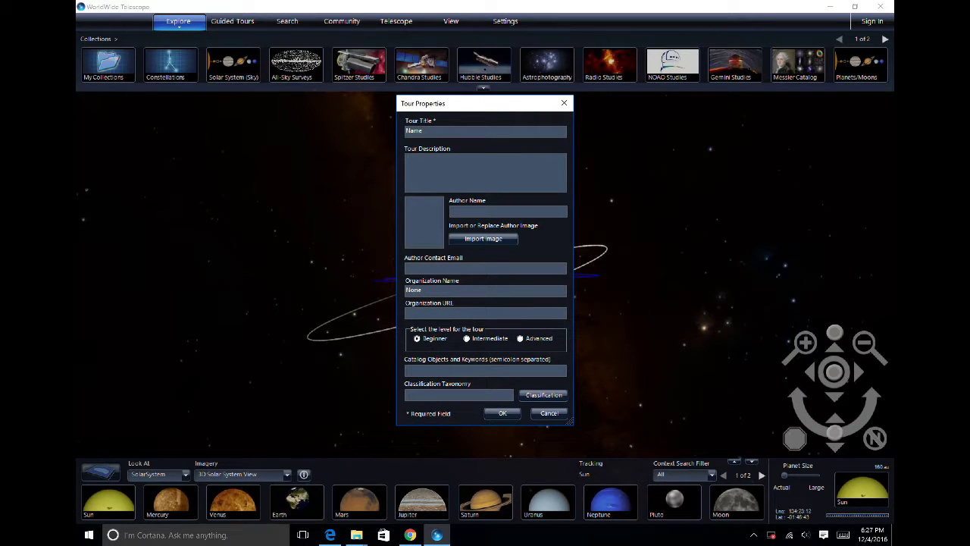
text(ere)
text(sampl)
text(email)
text(stars)
Classify the tour with scope Solar System and the categories Planet, Star and Galaxy, and confirm the tour properties.
click(547, 398)
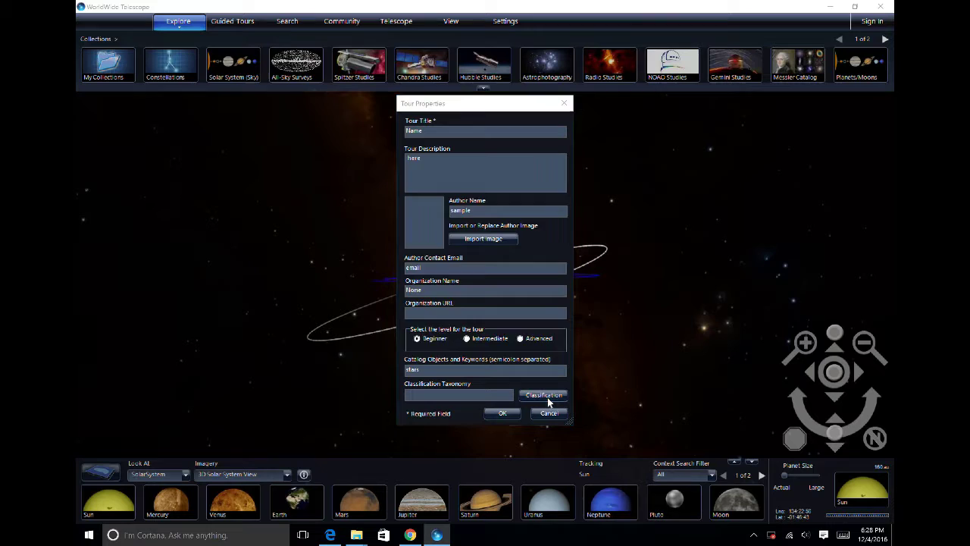
click(531, 200)
click(457, 217)
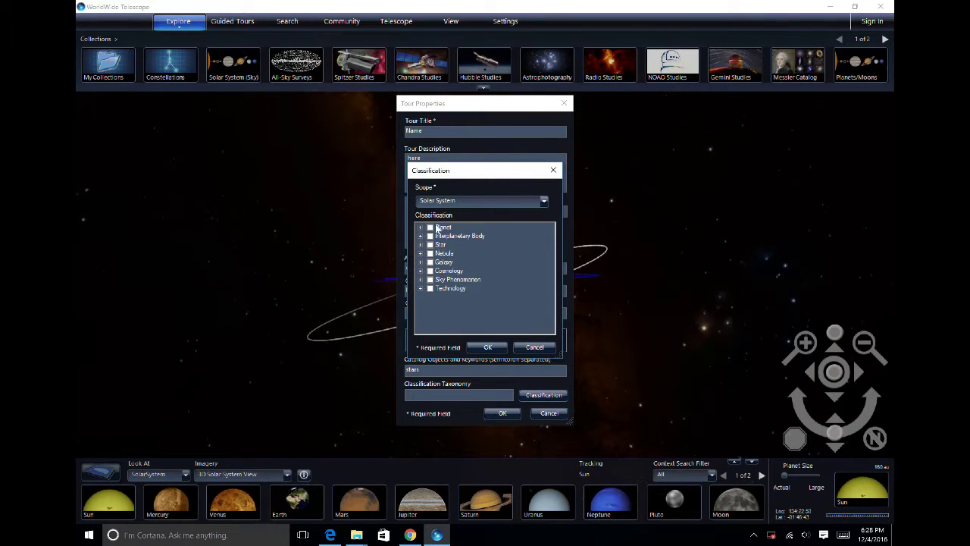
click(430, 227)
click(430, 244)
click(430, 262)
click(487, 347)
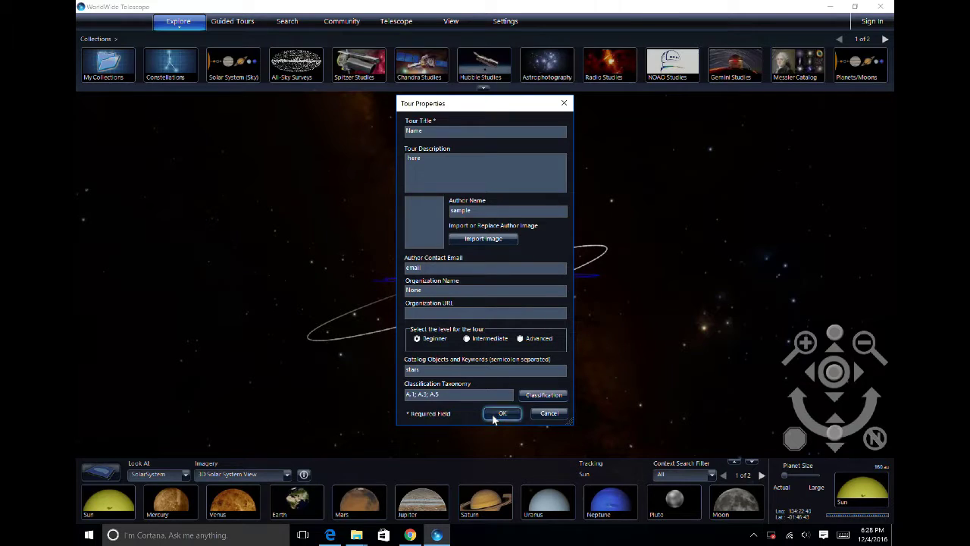
click(502, 413)
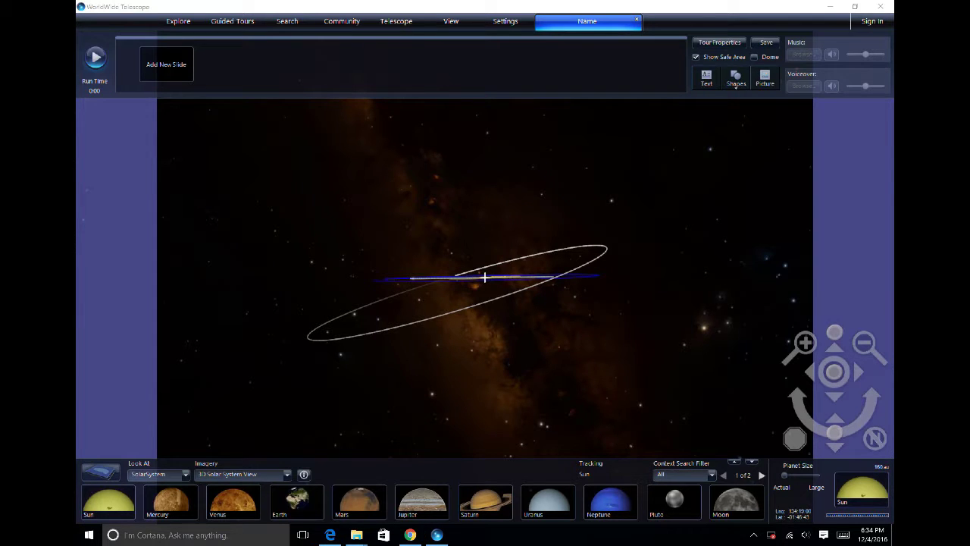
Add the first slide to the tour and set the current solar system view as its start camera position.
click(172, 66)
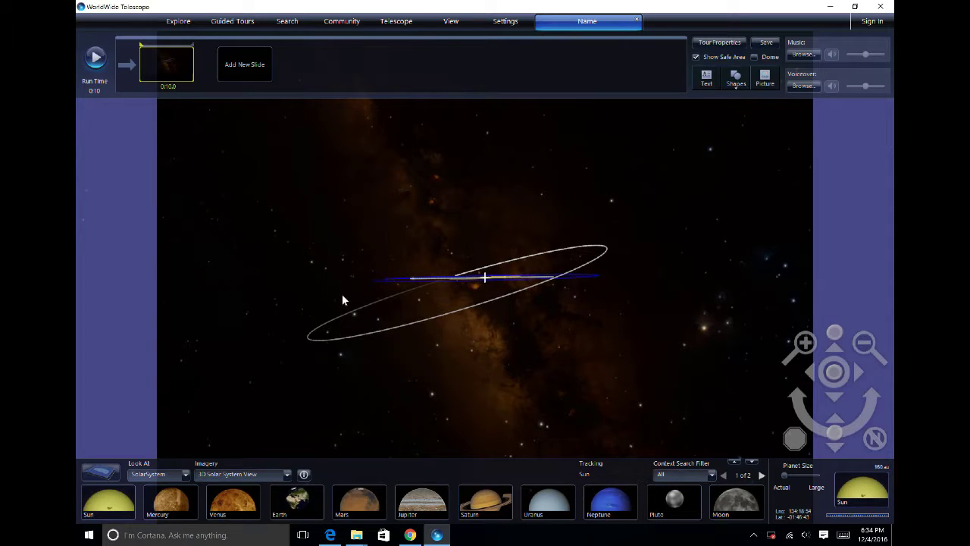
right_click(170, 67)
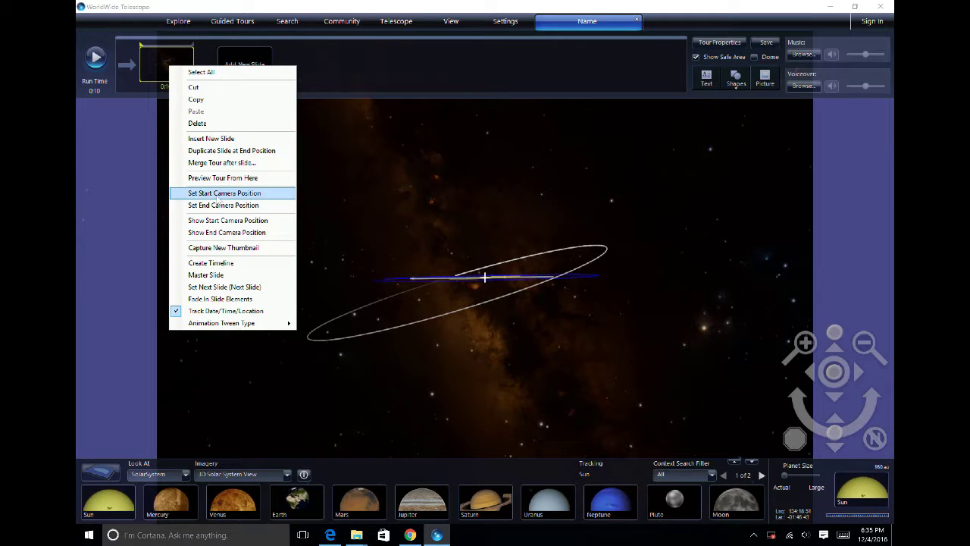
click(217, 195)
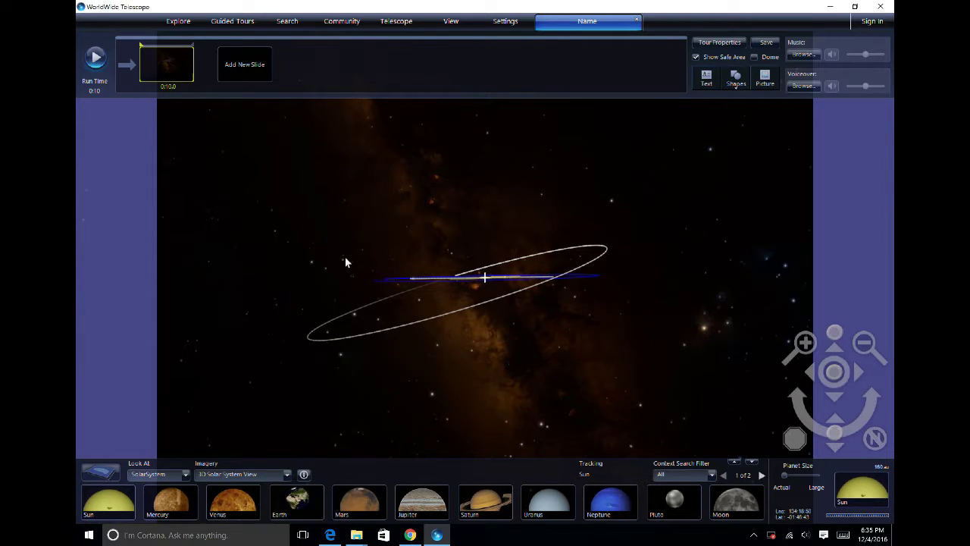
Travel to Venus and set that view as the first slide's end camera position.
click(244, 504)
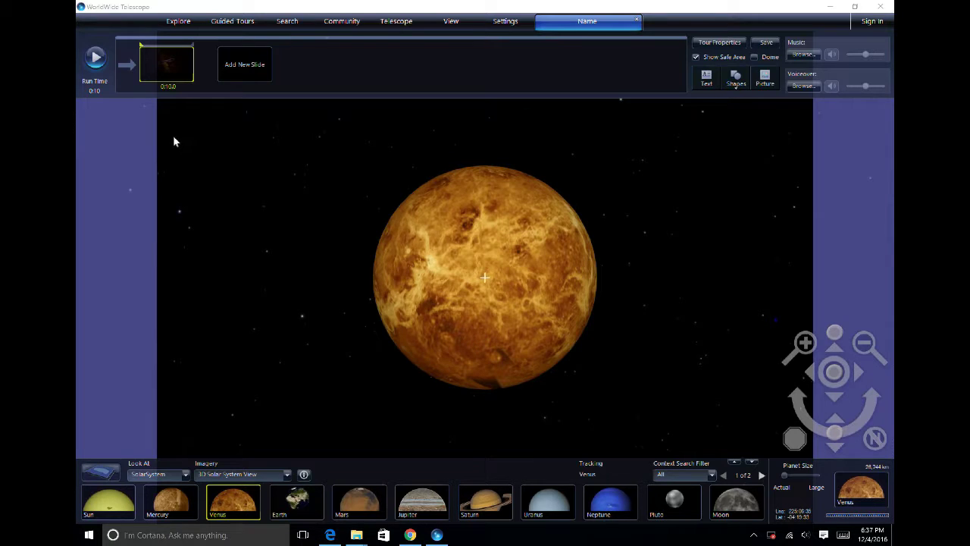
right_click(173, 59)
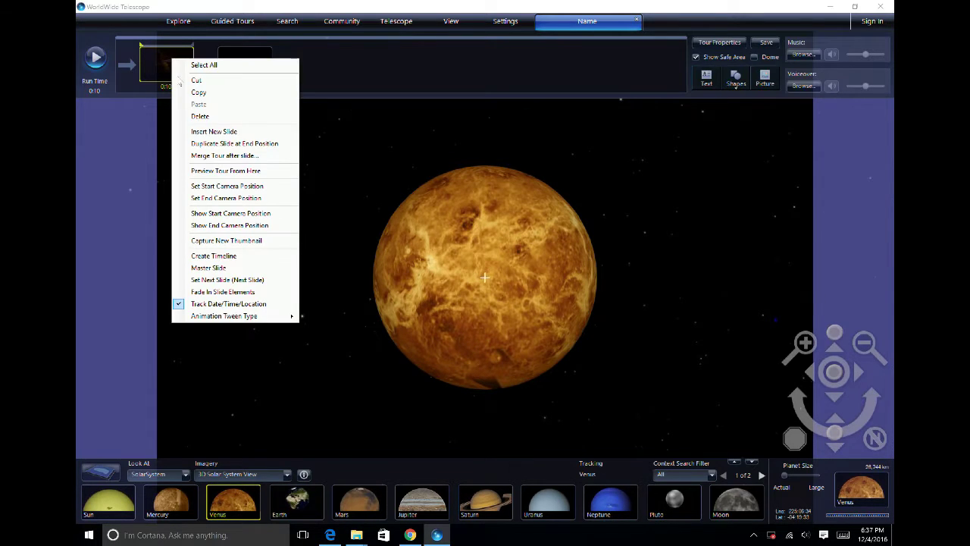
click(226, 200)
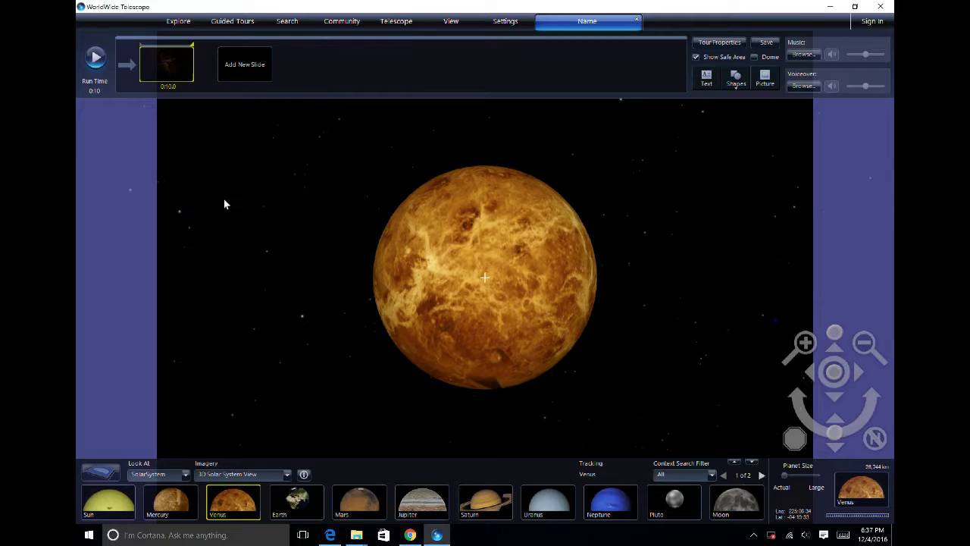
Name the first slide "Venus Zoom Up" and preview the tour from it.
click(162, 76)
text(Venus Zoom Up)
key(Return)
right_click(155, 63)
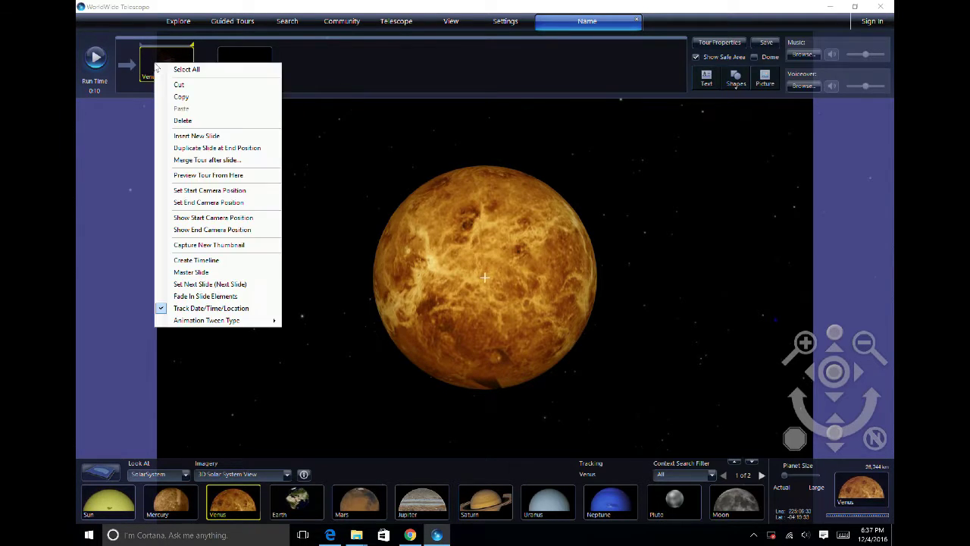
click(199, 176)
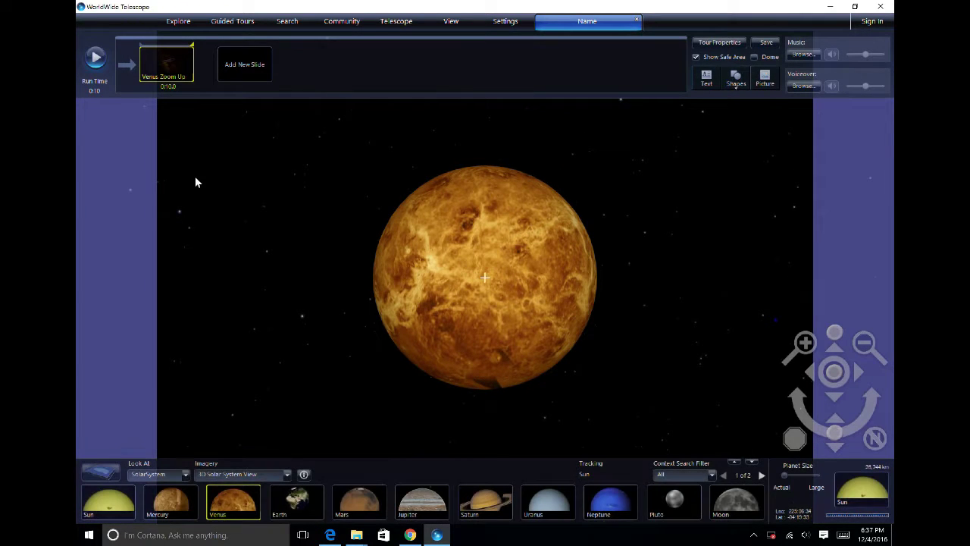
Set the Venus Zoom Up slide's duration to 12 seconds and add a second slide.
click(170, 87)
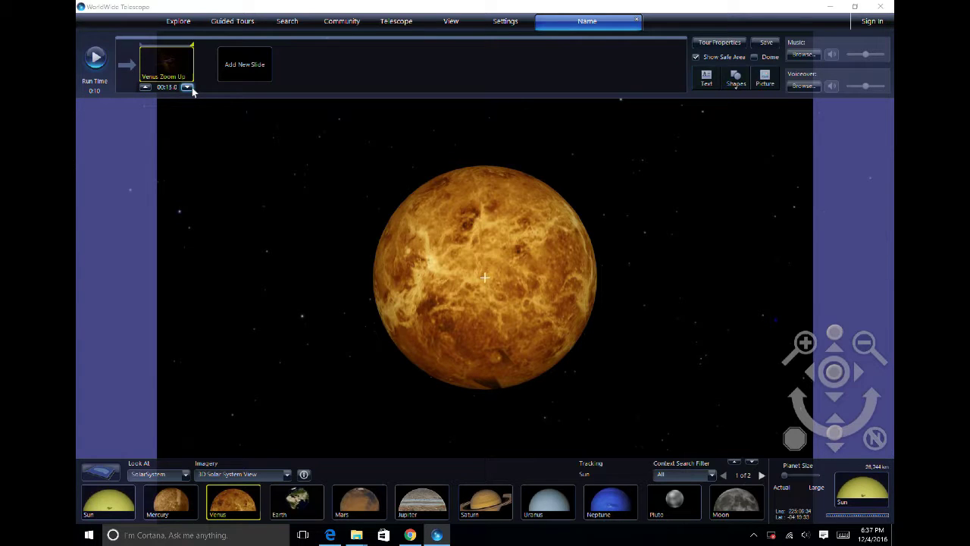
click(376, 72)
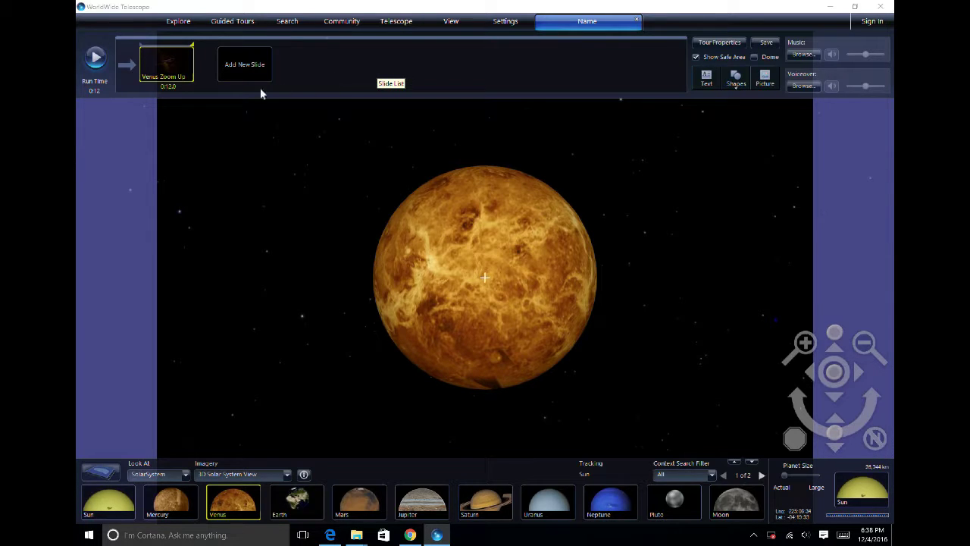
click(253, 60)
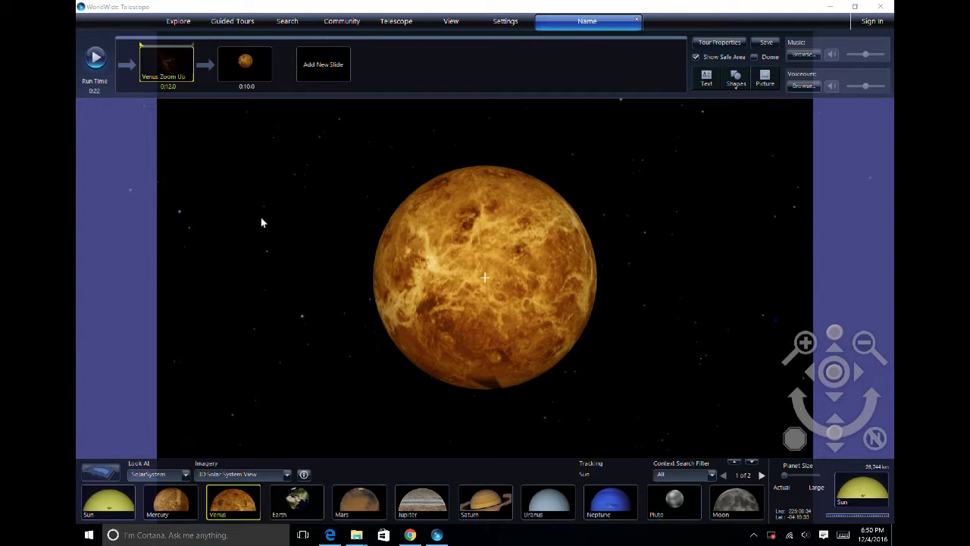
Make the Venus Zoom Up slide a master slide.
click(169, 61)
right_click(169, 60)
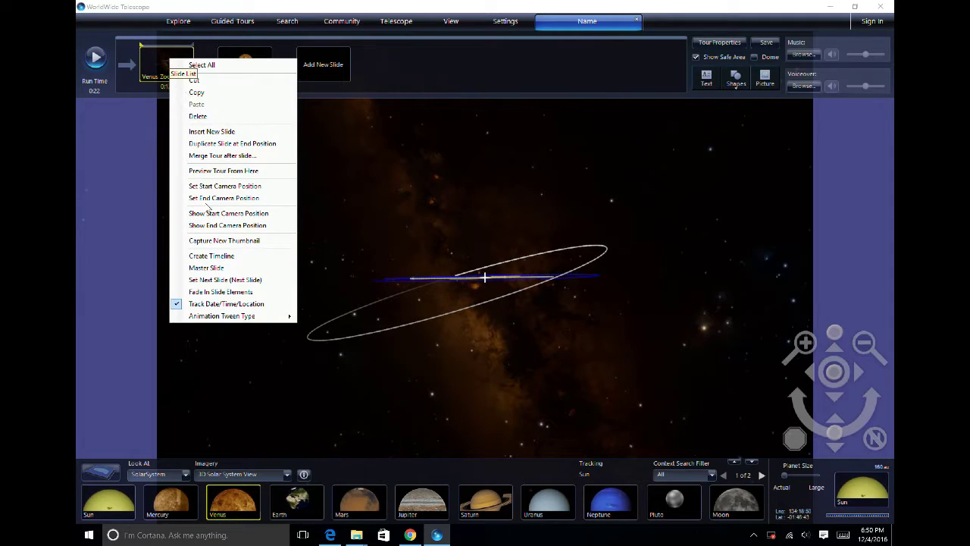
click(199, 269)
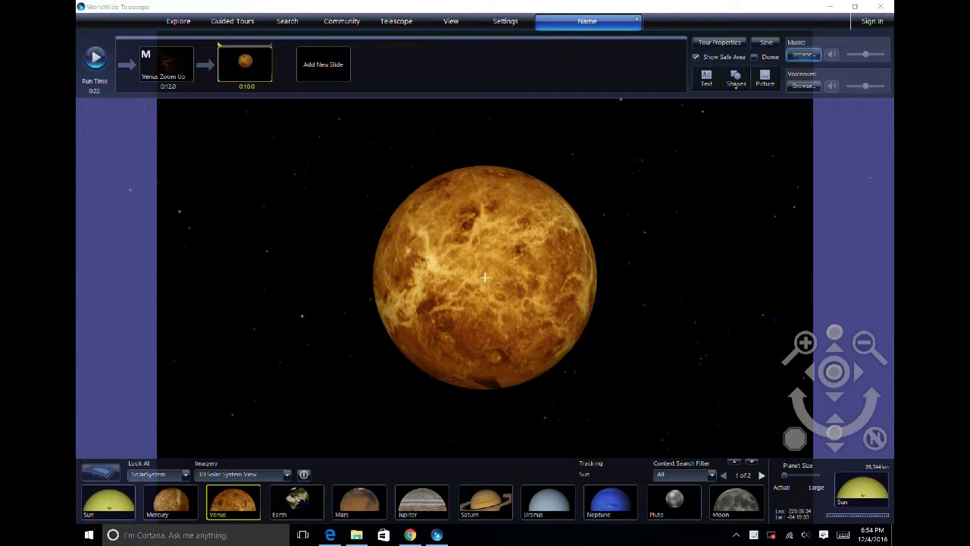
Set the full view of Venus as the second slide's start camera position.
right_click(244, 67)
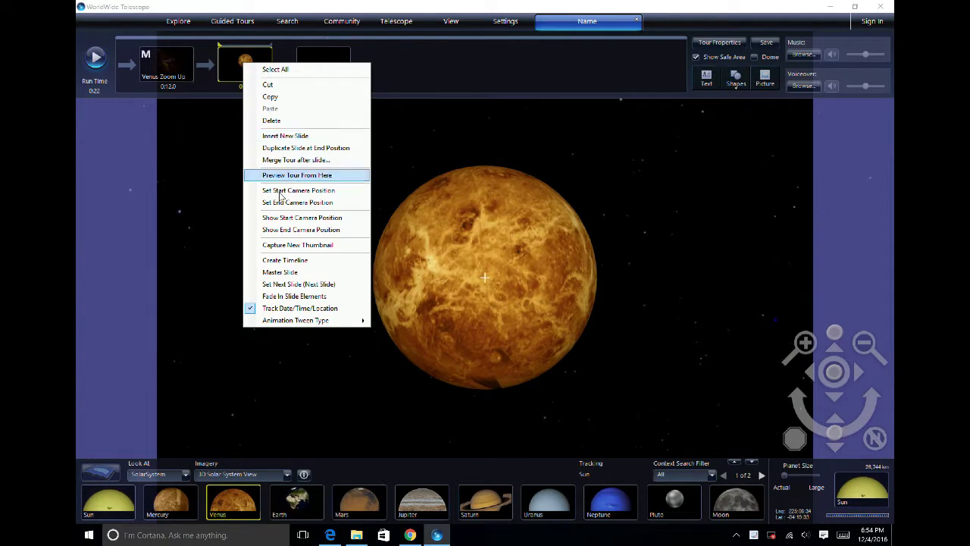
click(298, 190)
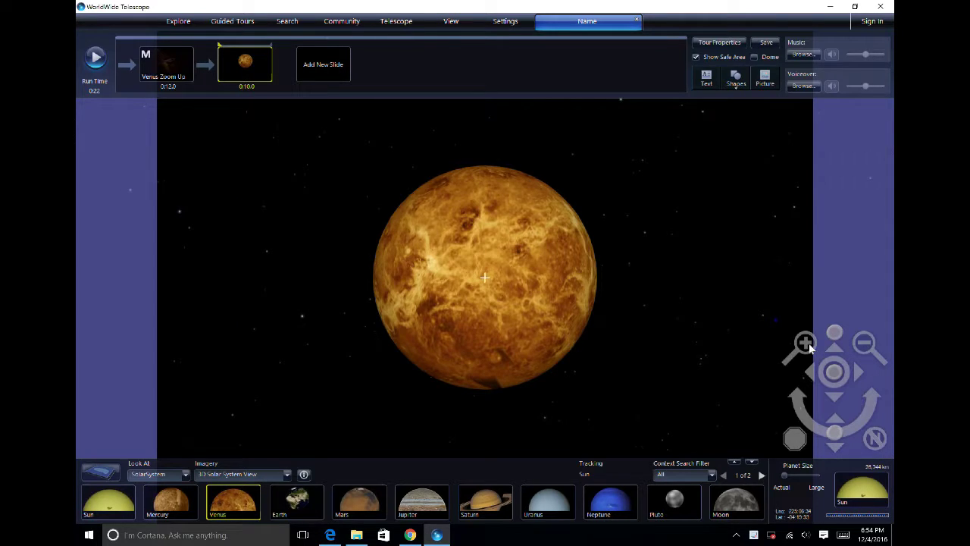
Set a close-up of Venus's surface as the second slide's end camera position and name the slide "Surface".
scroll(502, 211, up, 4)
scroll(501, 206, up, 2)
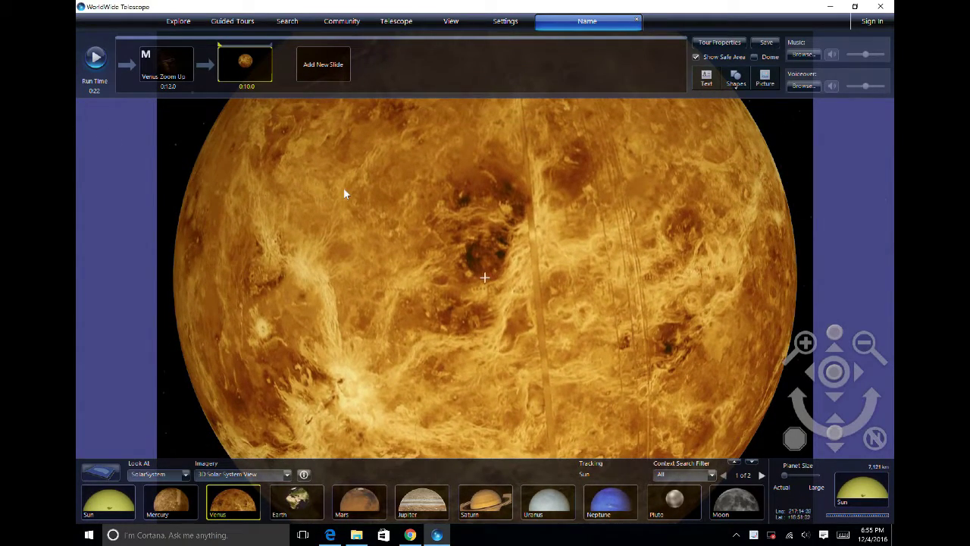
right_click(244, 60)
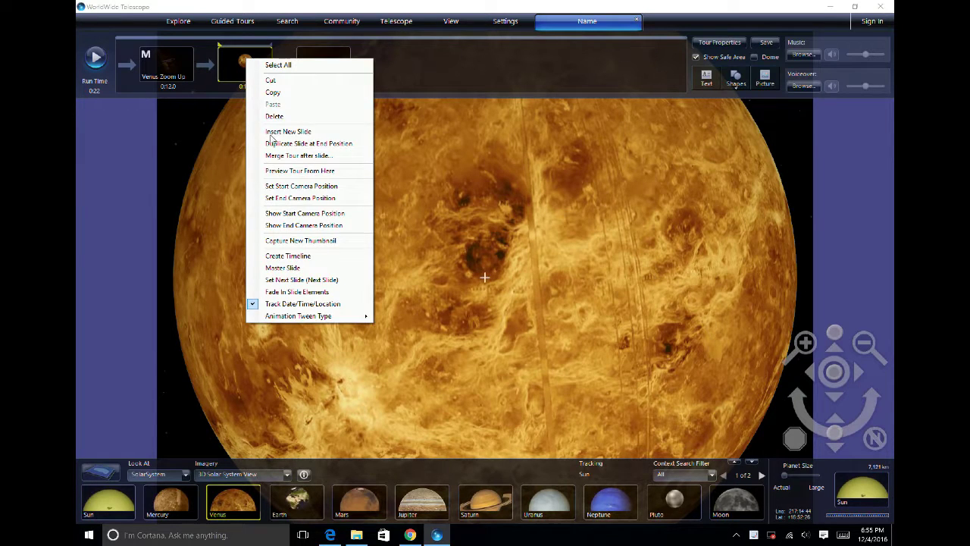
click(280, 198)
click(243, 77)
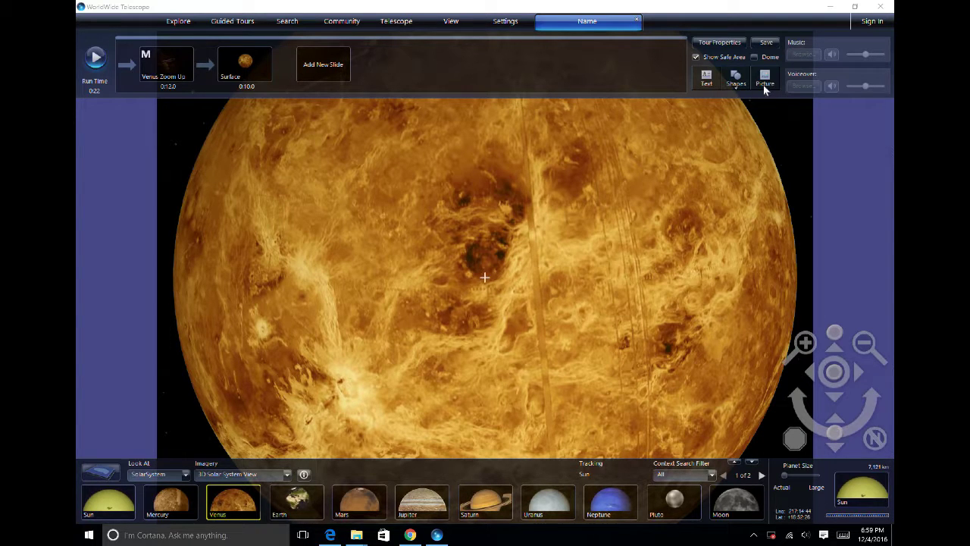
Switch to Microsoft Edge and save the Venus volcano picture to the Desktop as a JPEG, replacing the existing file.
click(330, 535)
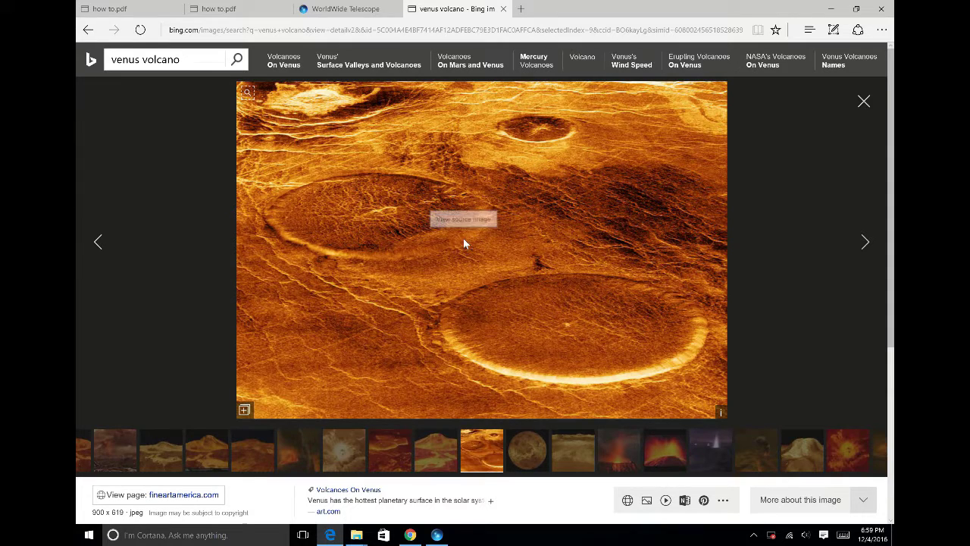
right_click(465, 241)
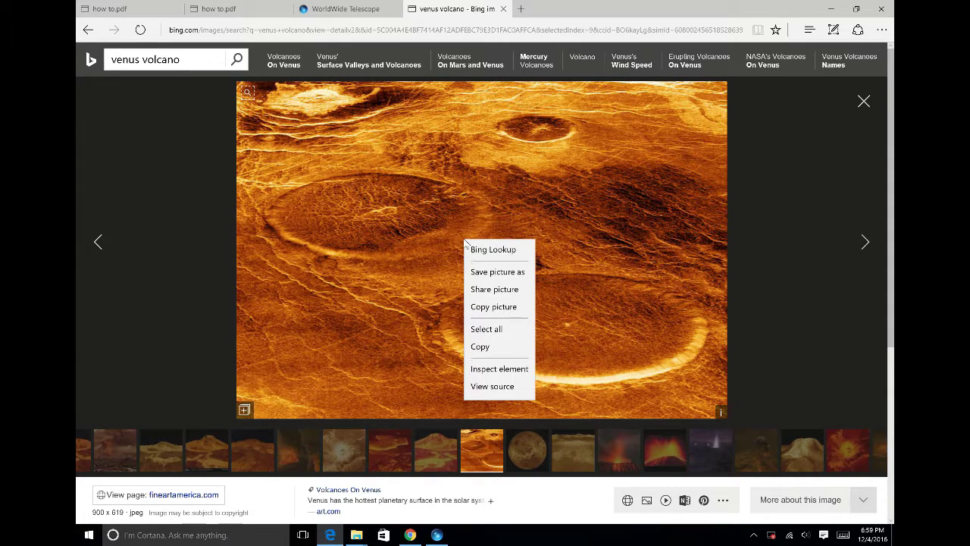
click(491, 274)
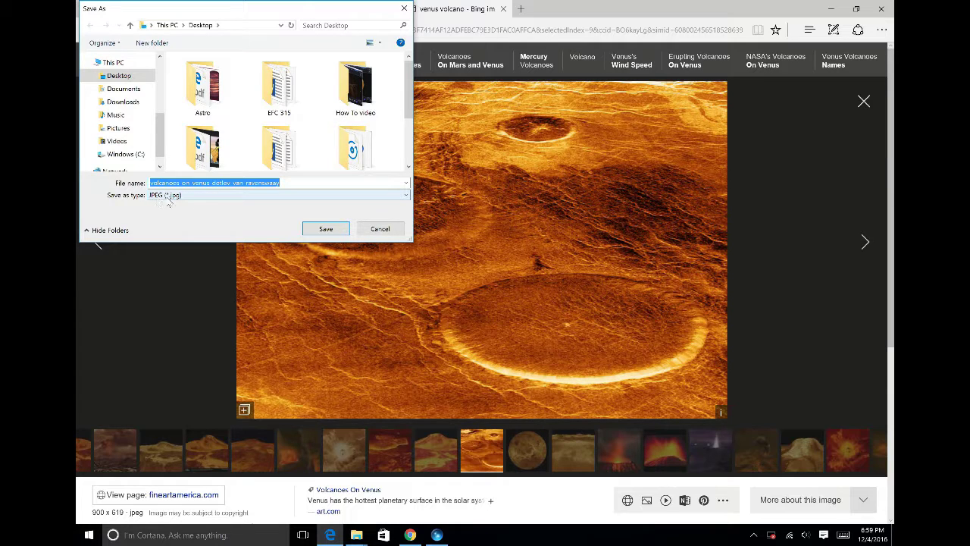
click(313, 235)
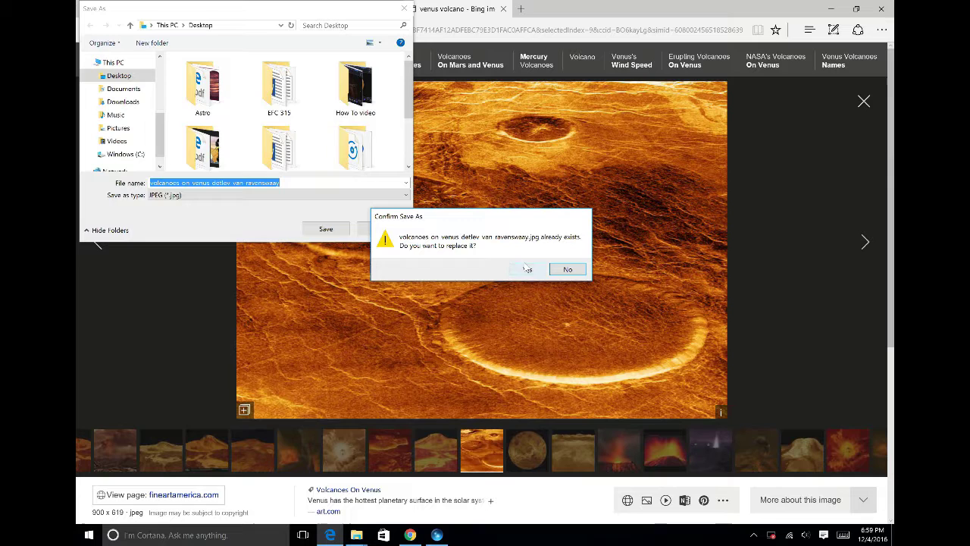
click(526, 269)
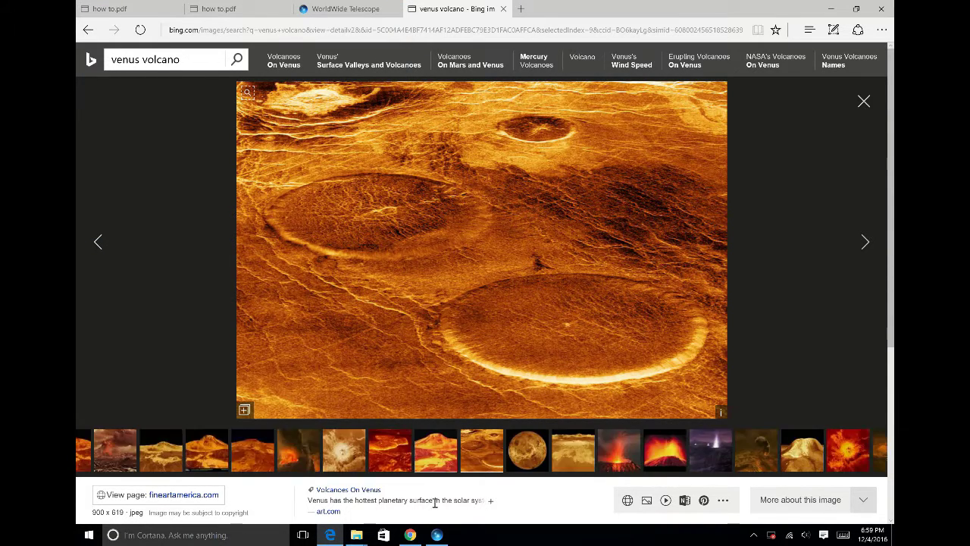
Switch to WorldWide Telescope and insert the saved Venus volcano picture into the Surface slide, scaled down over the upper part of Venus.
click(436, 536)
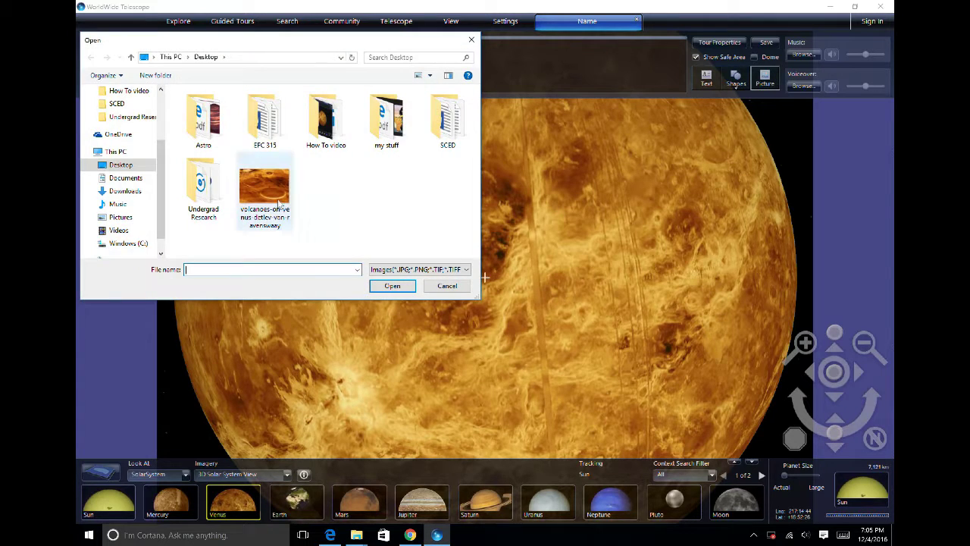
double_click(278, 201)
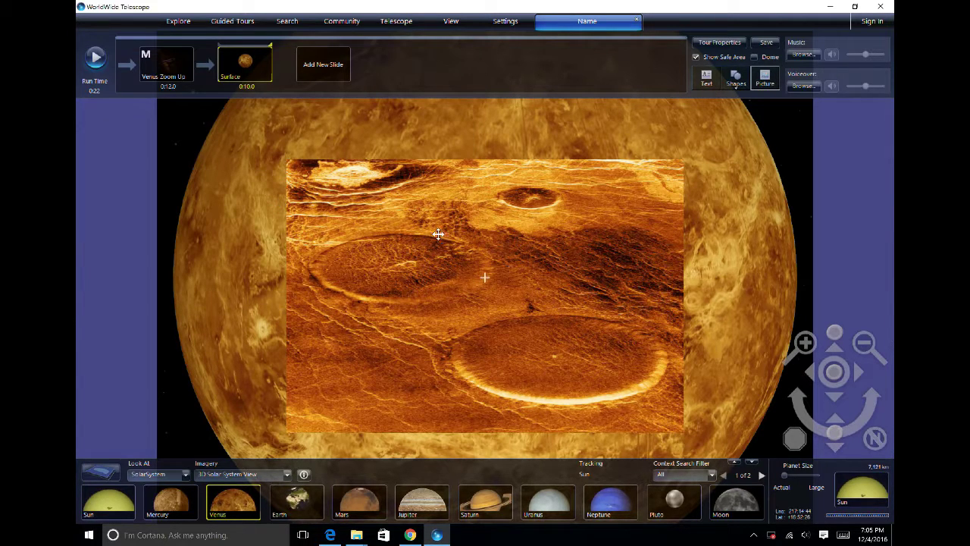
drag(687, 157, 504, 235)
drag(419, 345, 464, 226)
Check the volcano picture's color and opacity settings.
right_click(464, 227)
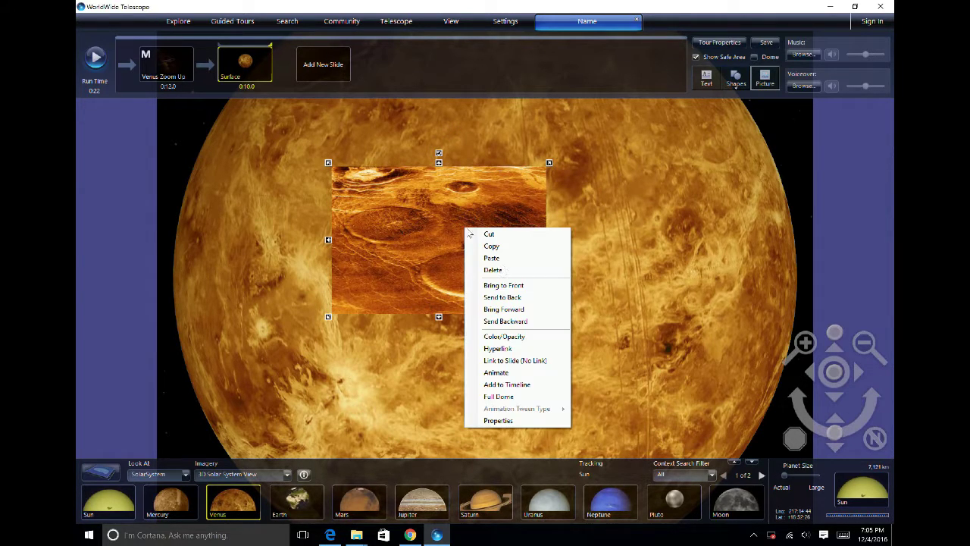
click(534, 336)
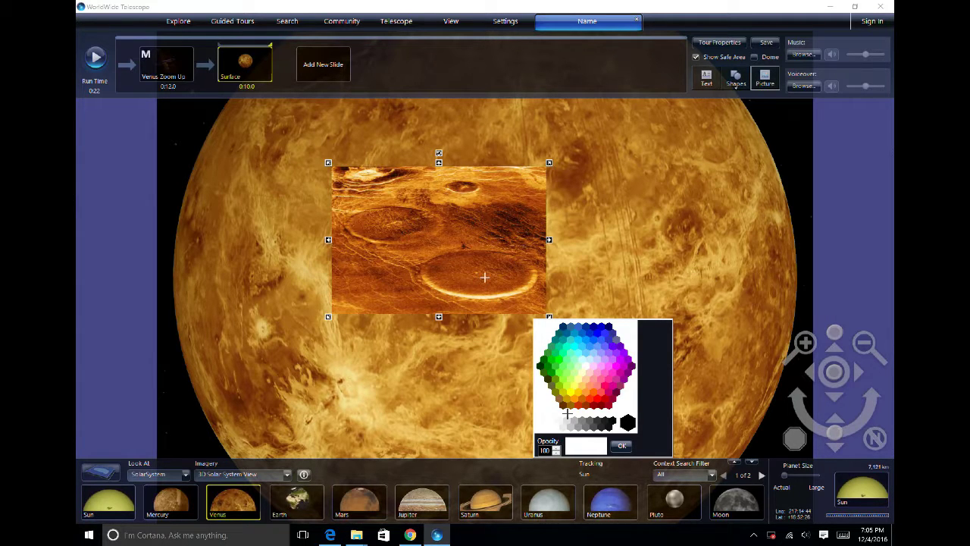
click(546, 449)
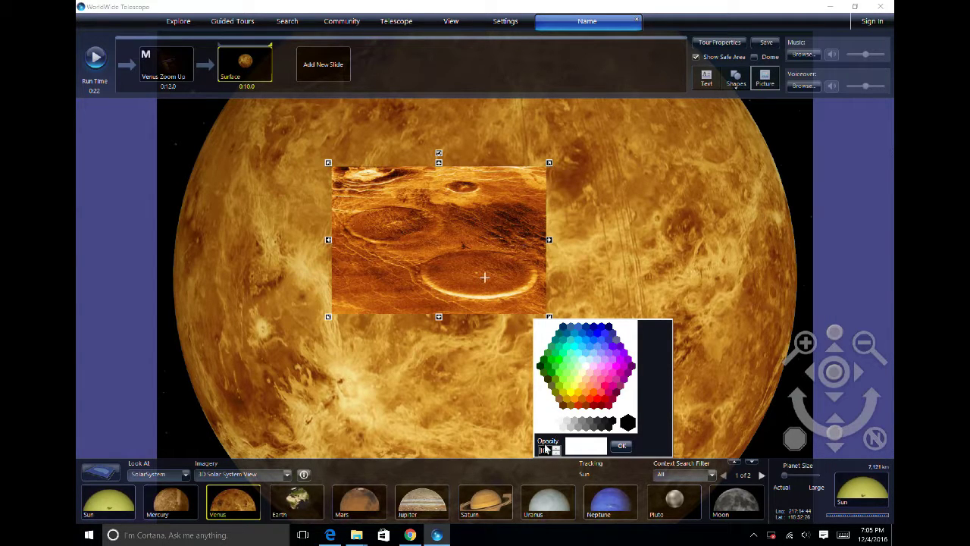
click(620, 448)
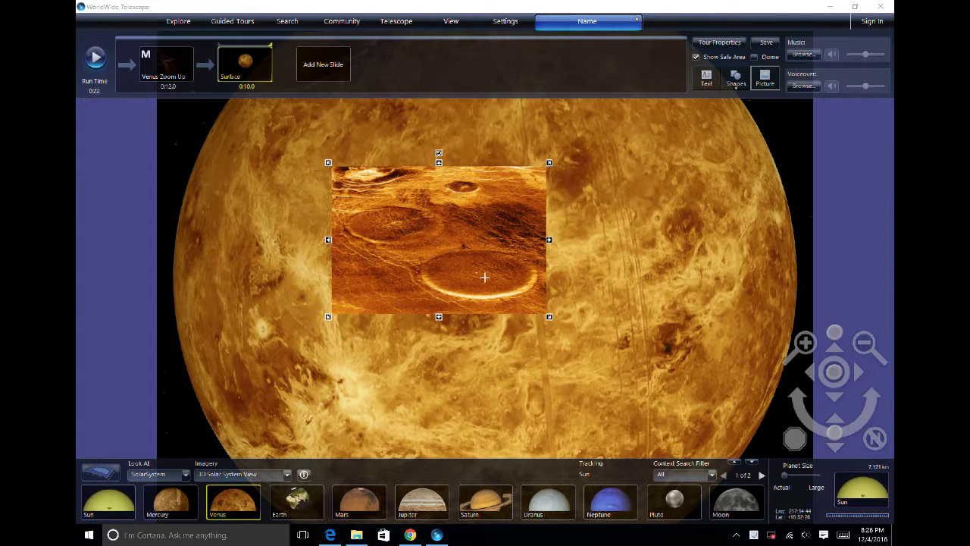
Animate the volcano picture so that it begins as a tiny image on Venus at the Surface slide's start position.
right_click(402, 190)
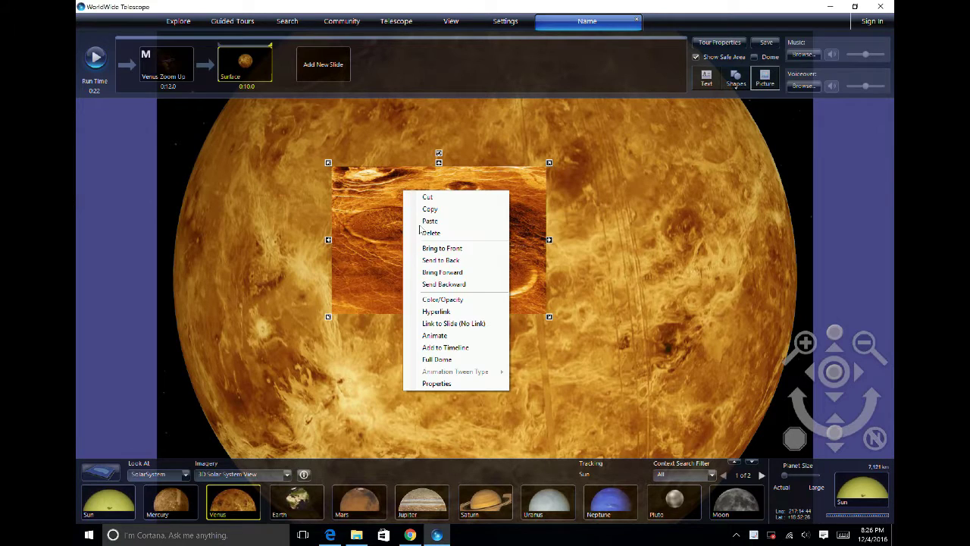
click(438, 336)
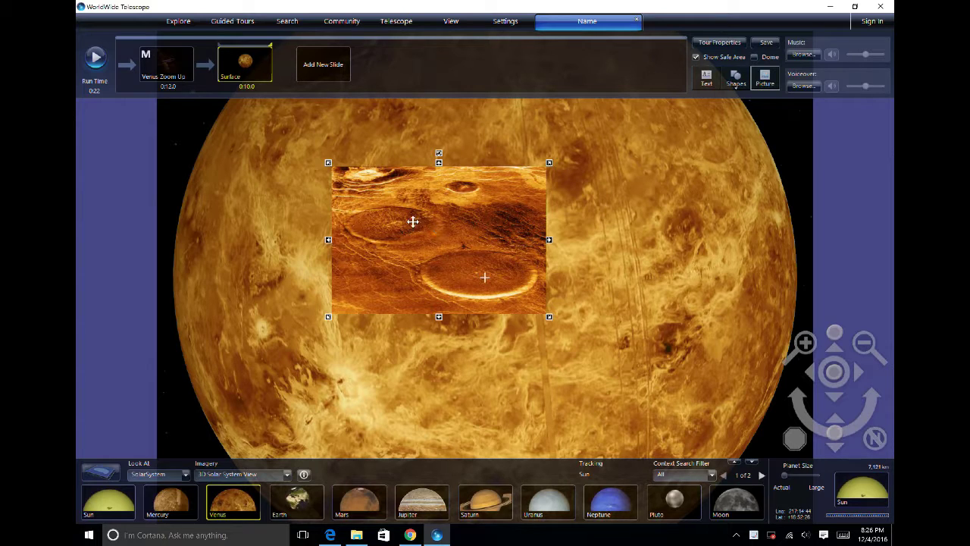
click(219, 43)
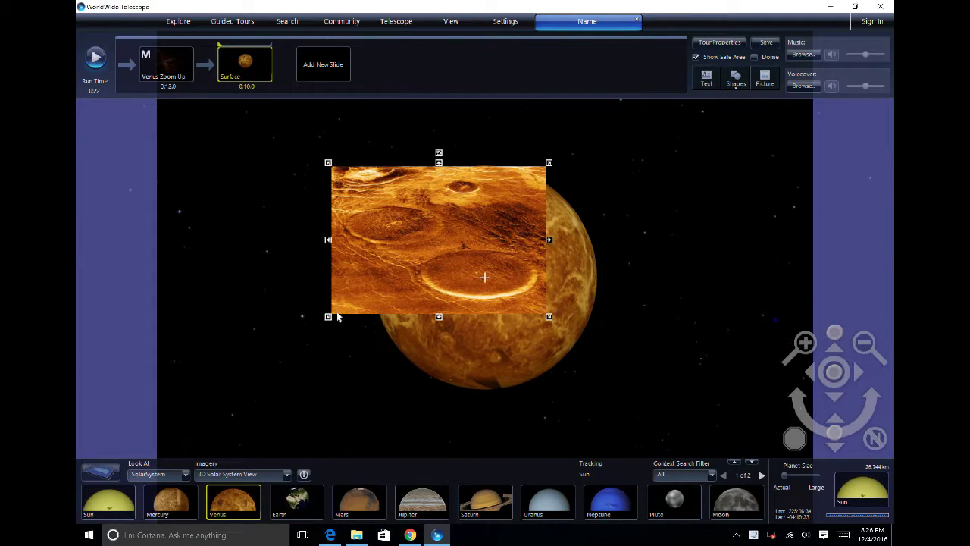
drag(329, 317, 452, 231)
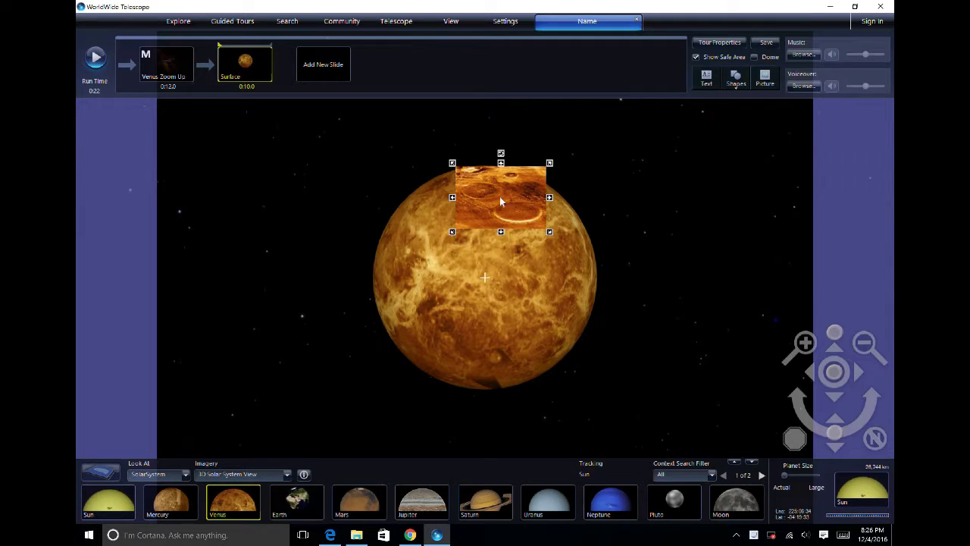
drag(500, 200, 465, 238)
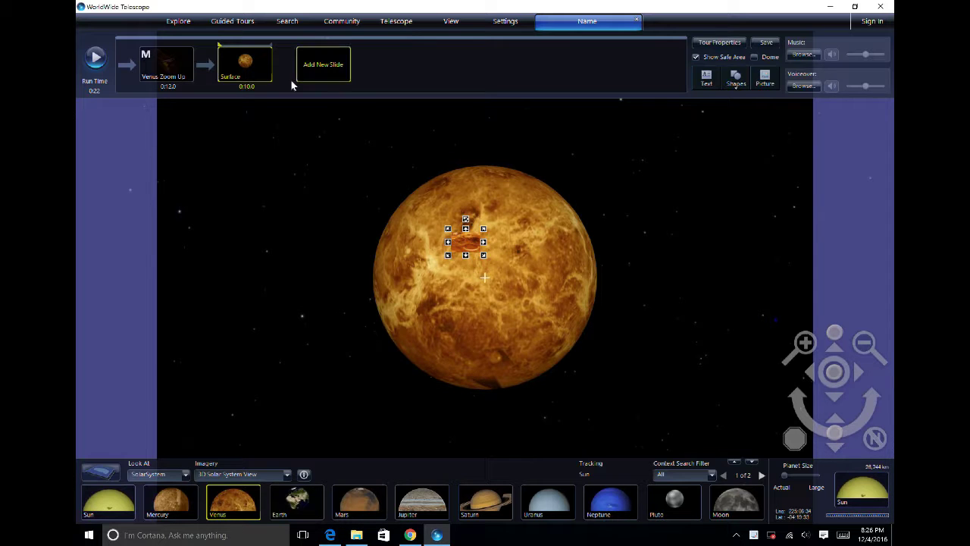
Compare the Surface slide's end and start positions and preview the tour from that slide.
click(270, 45)
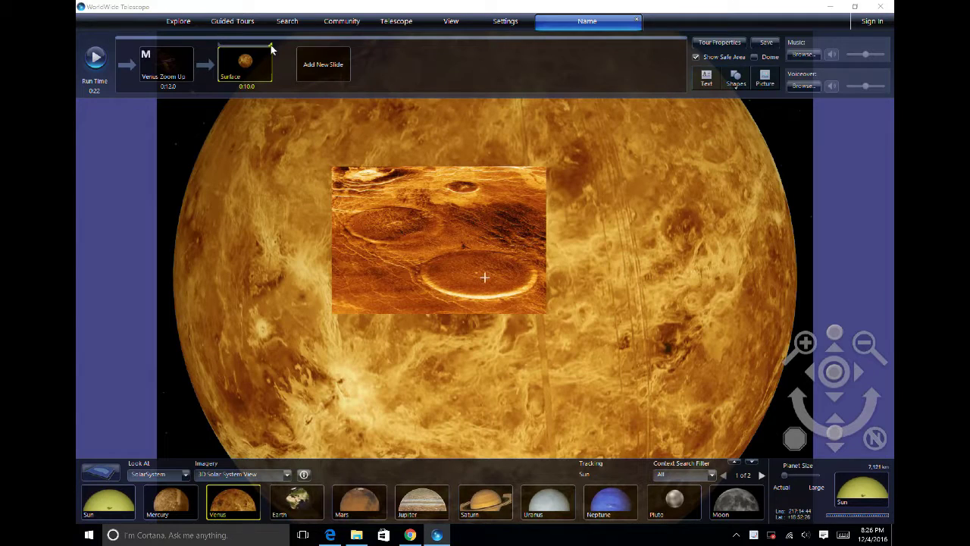
click(219, 46)
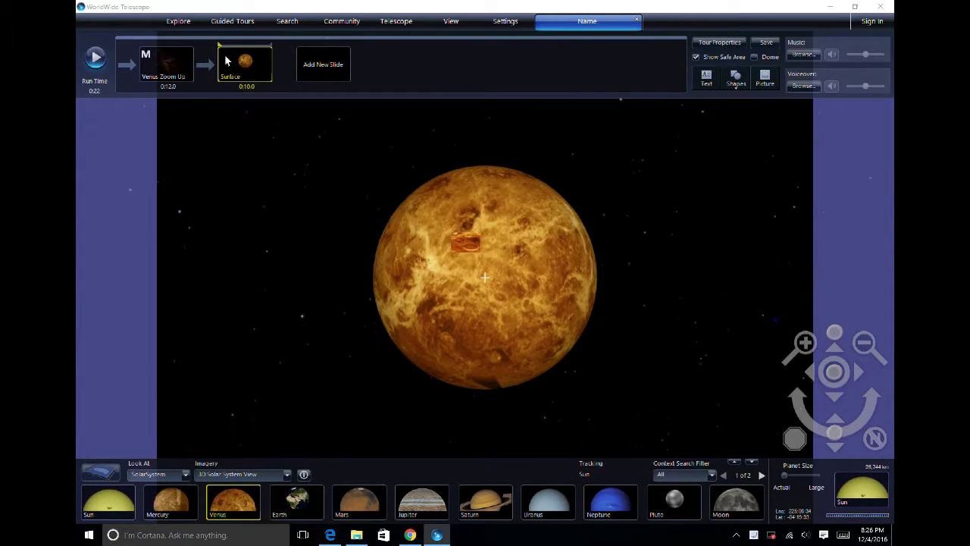
right_click(226, 61)
click(266, 170)
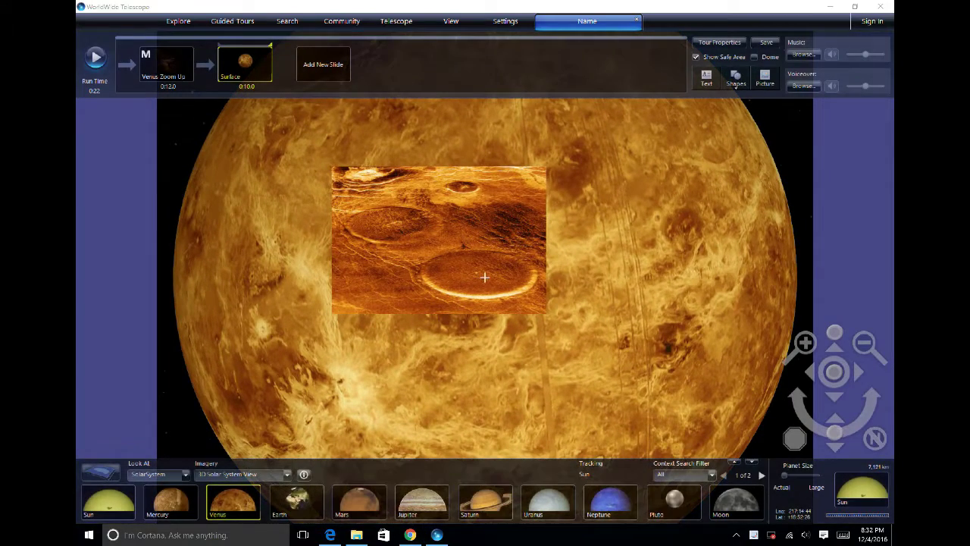
Add a new slide after Surface and name it "Text".
click(313, 67)
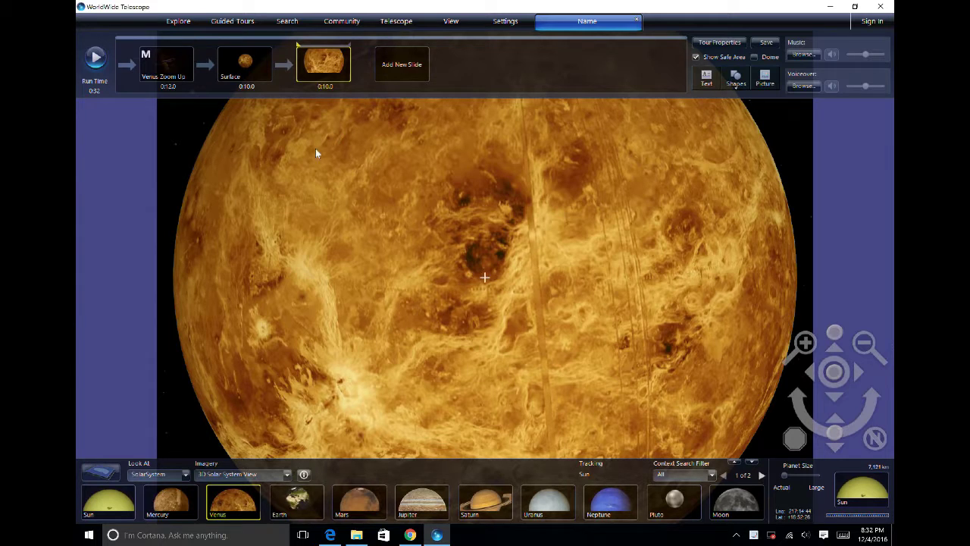
click(269, 58)
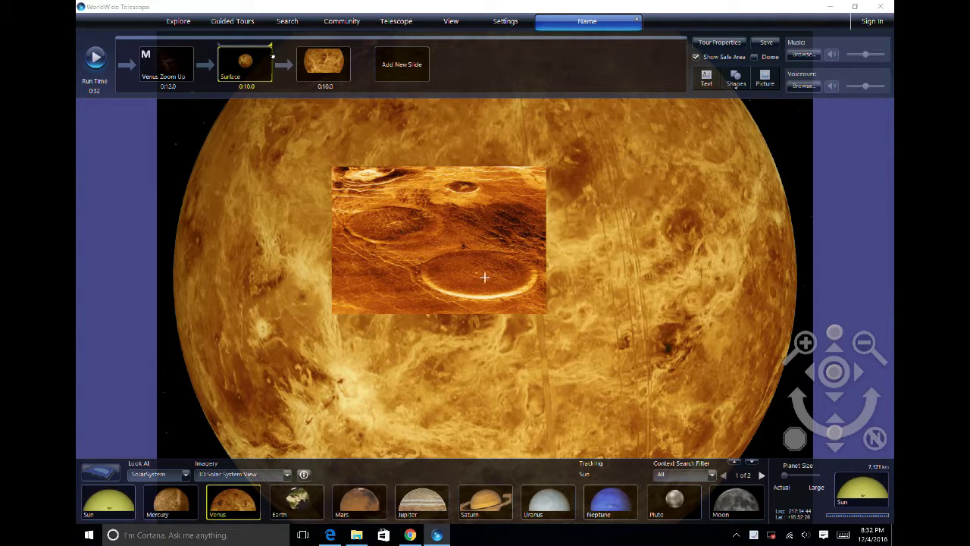
click(311, 60)
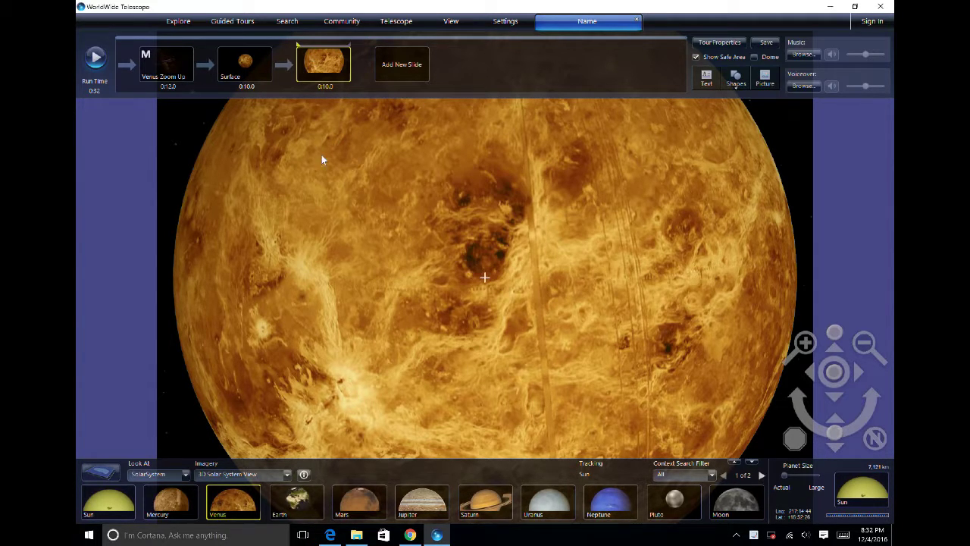
click(336, 76)
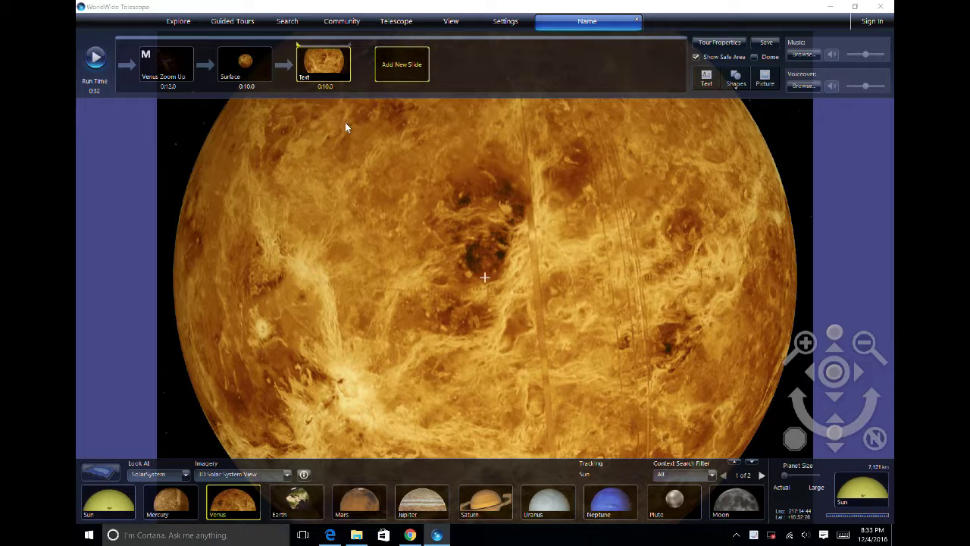
key(Return)
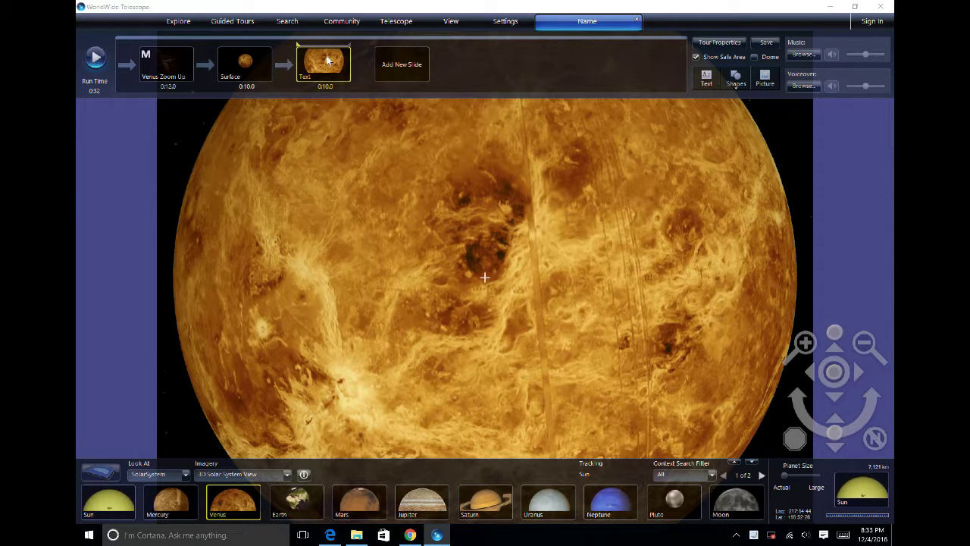
Set the third slide's start camera position to the current view and its end camera position to a rotated view of Venus.
right_click(327, 58)
click(353, 184)
drag(650, 296, 357, 277)
drag(539, 235, 321, 281)
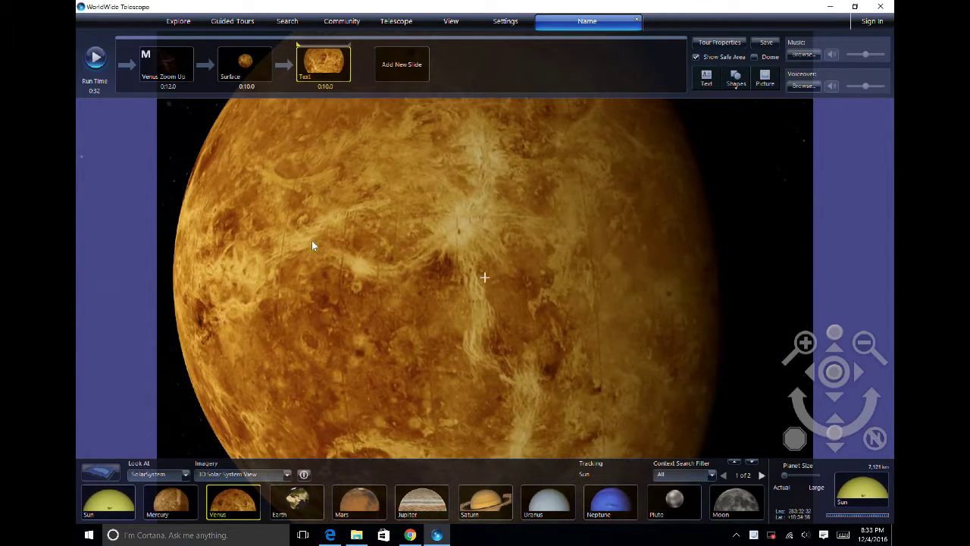
right_click(320, 60)
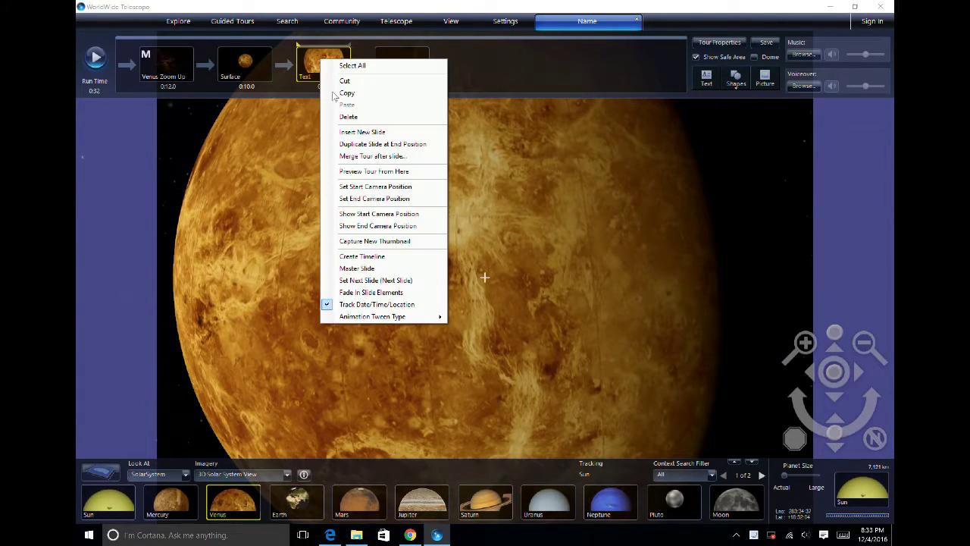
click(362, 198)
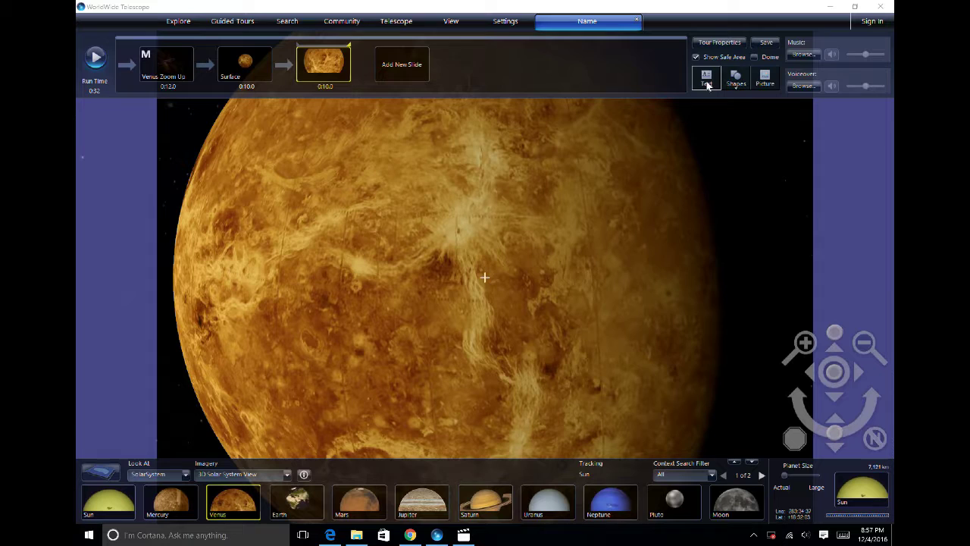
Add the text "look here" to the third slide and place it over the upper-left part of Venus.
click(707, 79)
text(lo)
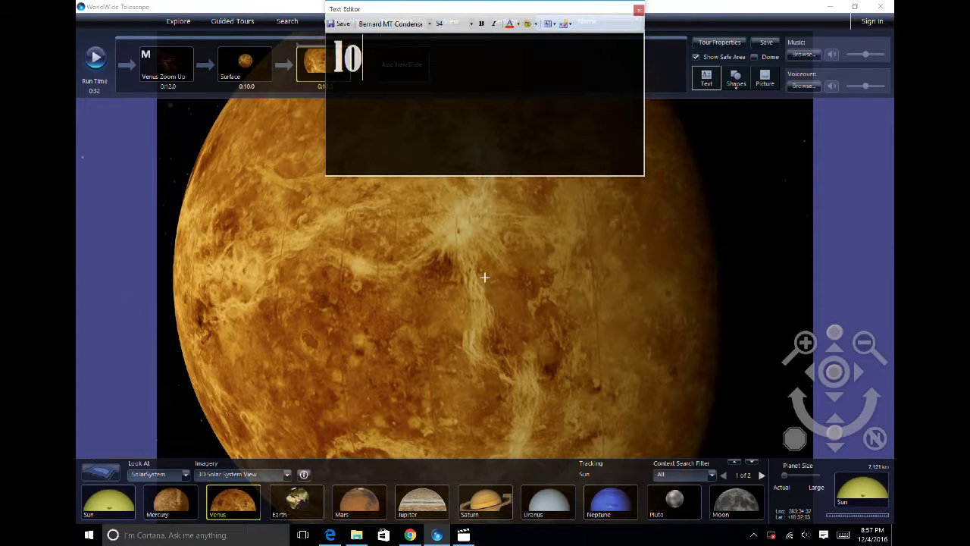
text(ok here)
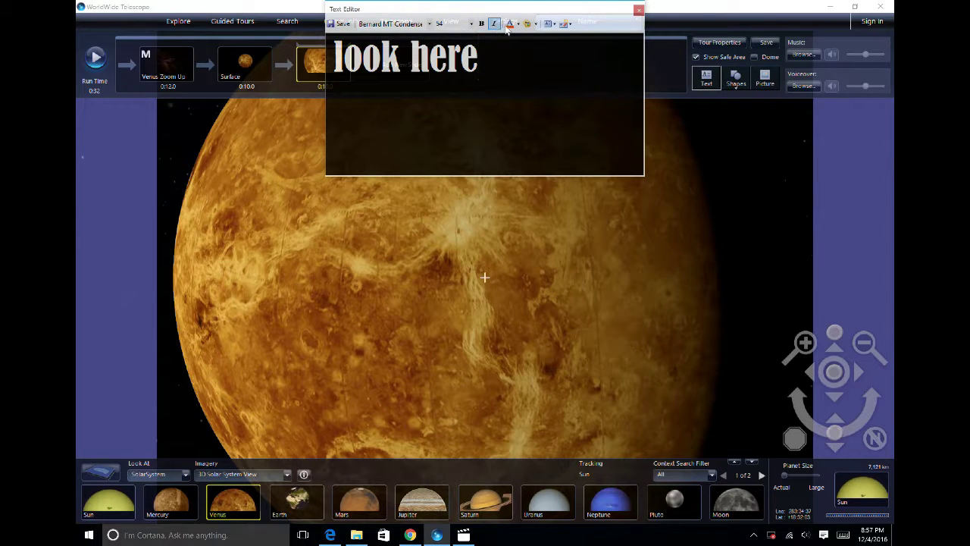
click(554, 25)
click(554, 25)
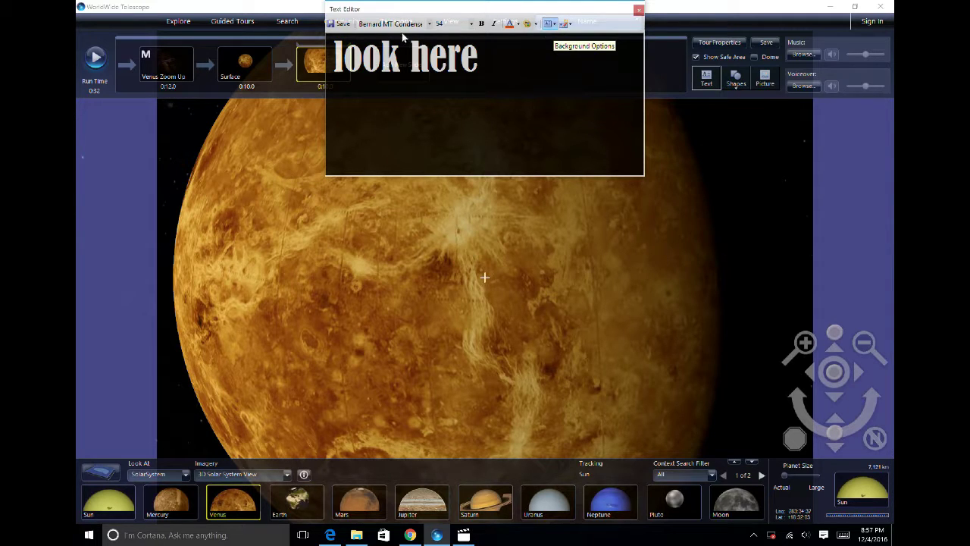
click(341, 25)
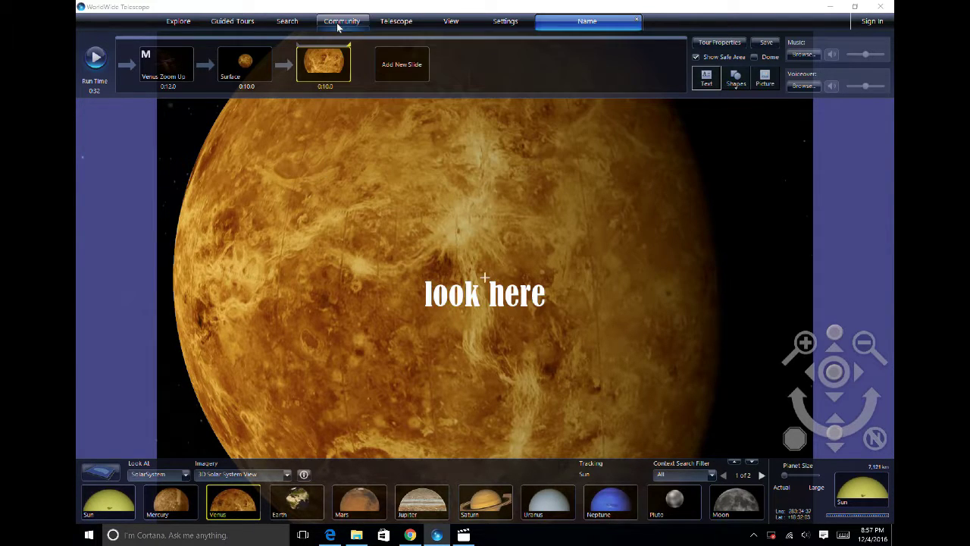
click(509, 297)
drag(452, 271, 366, 171)
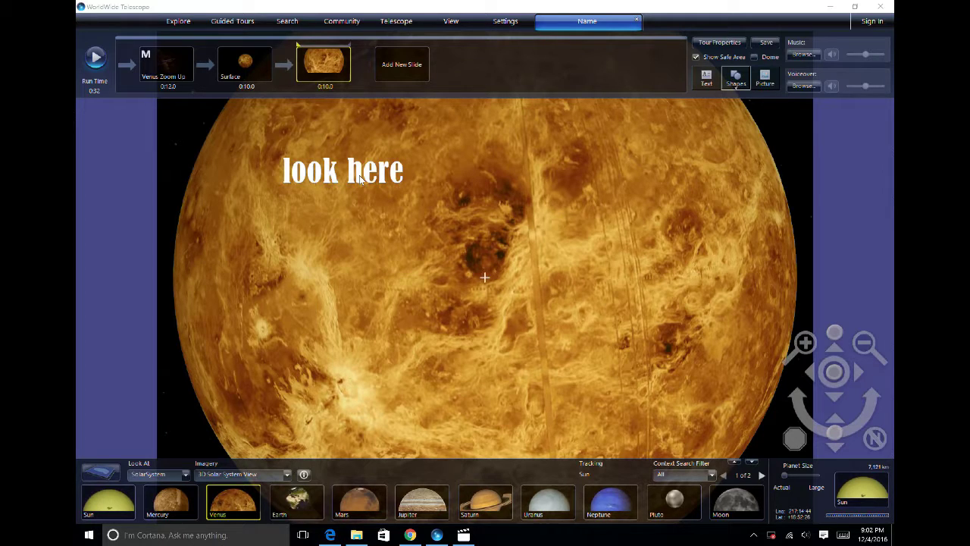
double_click(360, 176)
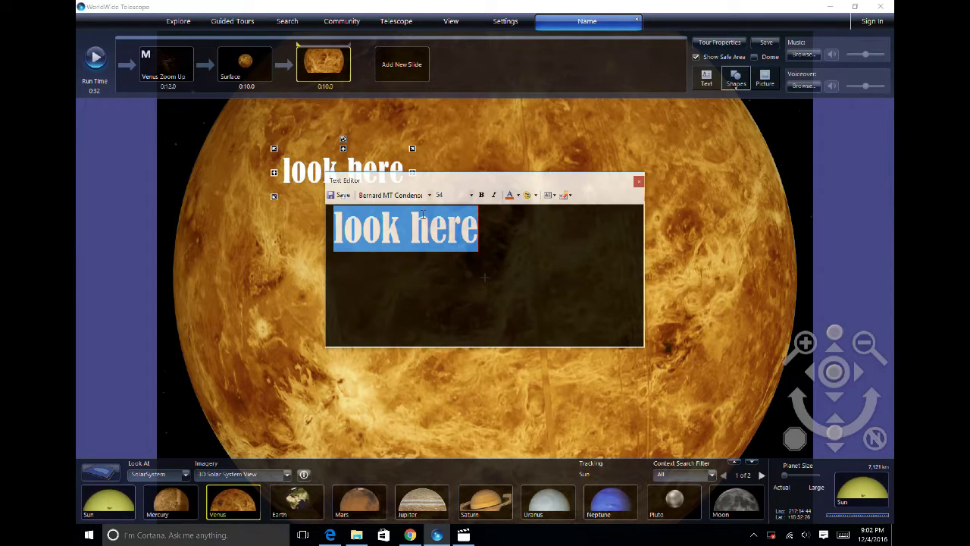
click(342, 196)
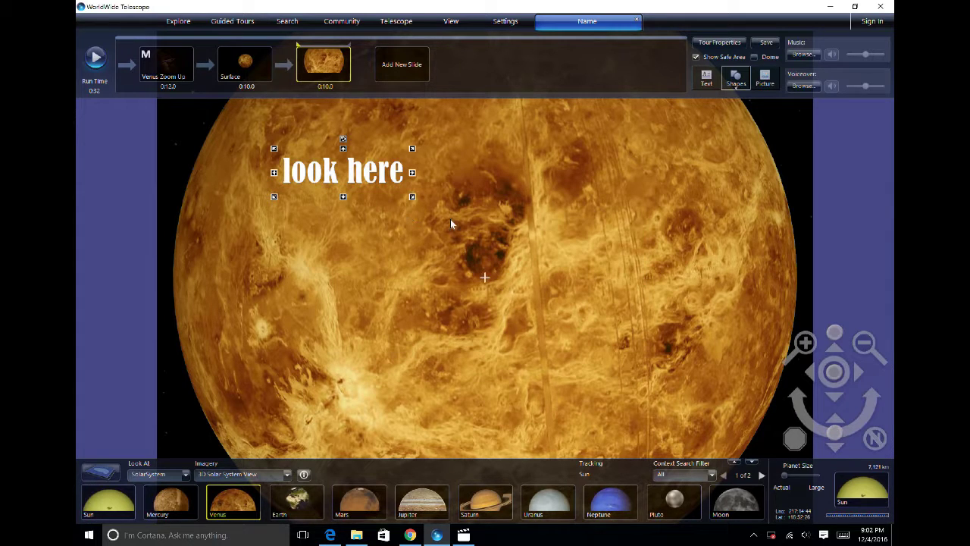
Animate the "look here" text so that it is slightly larger at the third slide's end position.
right_click(385, 177)
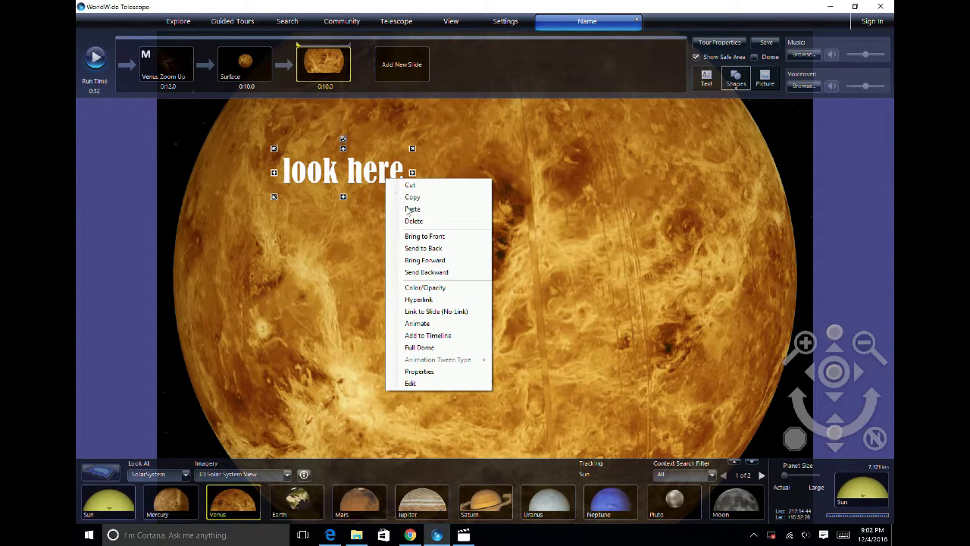
click(441, 328)
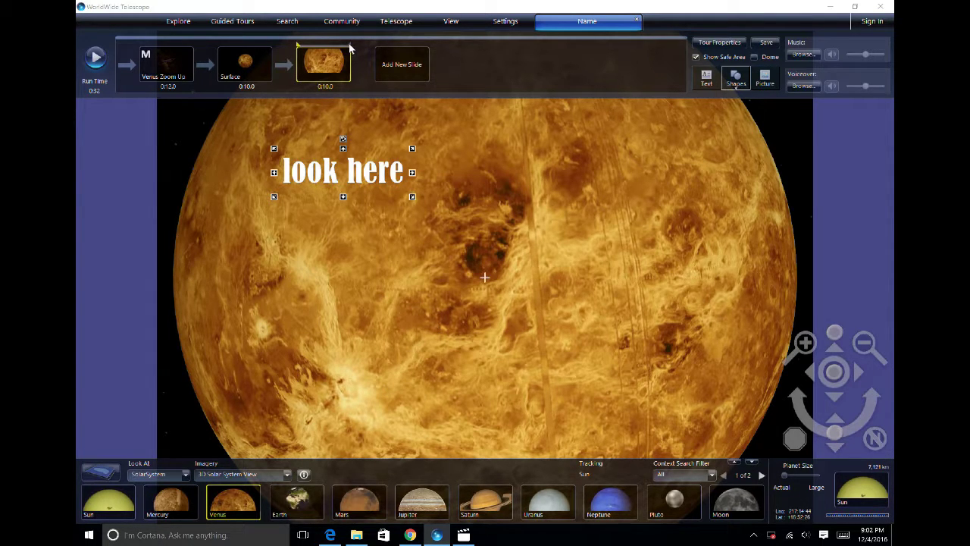
click(349, 43)
click(312, 173)
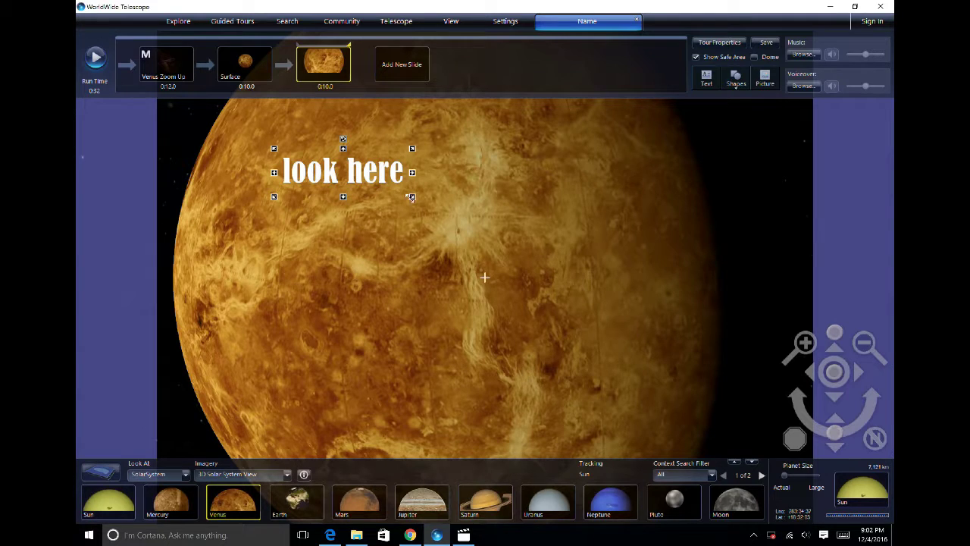
drag(413, 199, 443, 219)
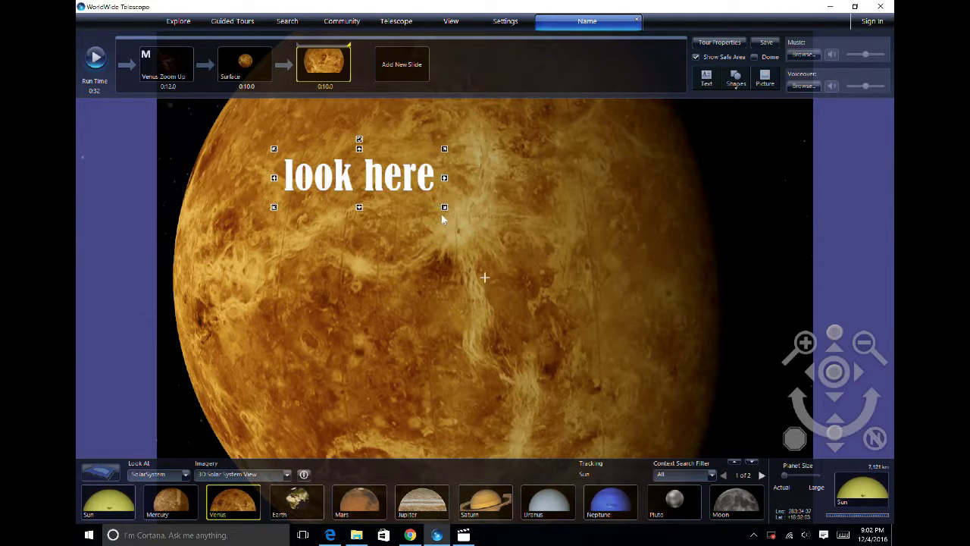
click(370, 235)
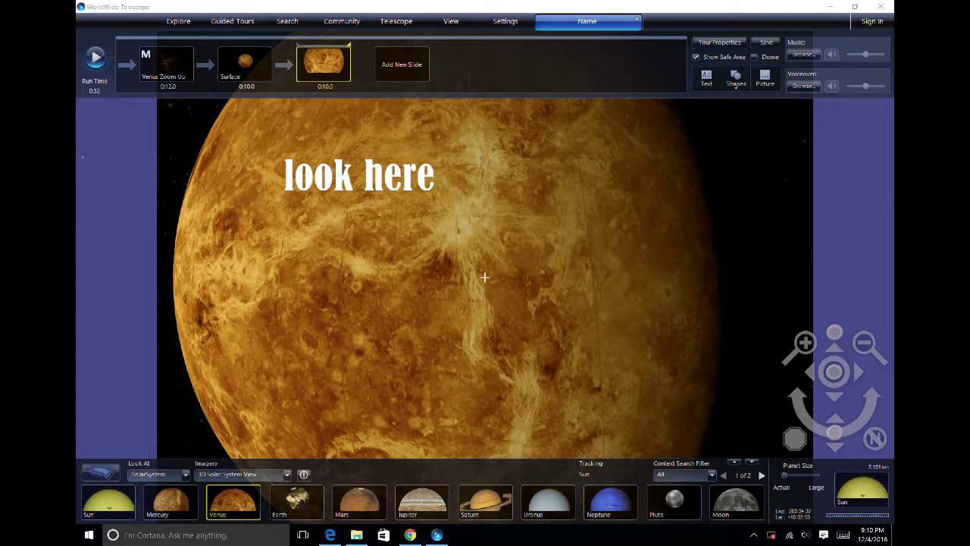
Add a ring shape to the third slide, placing and shrinking it around the bright spot just below the "look here" text.
click(739, 87)
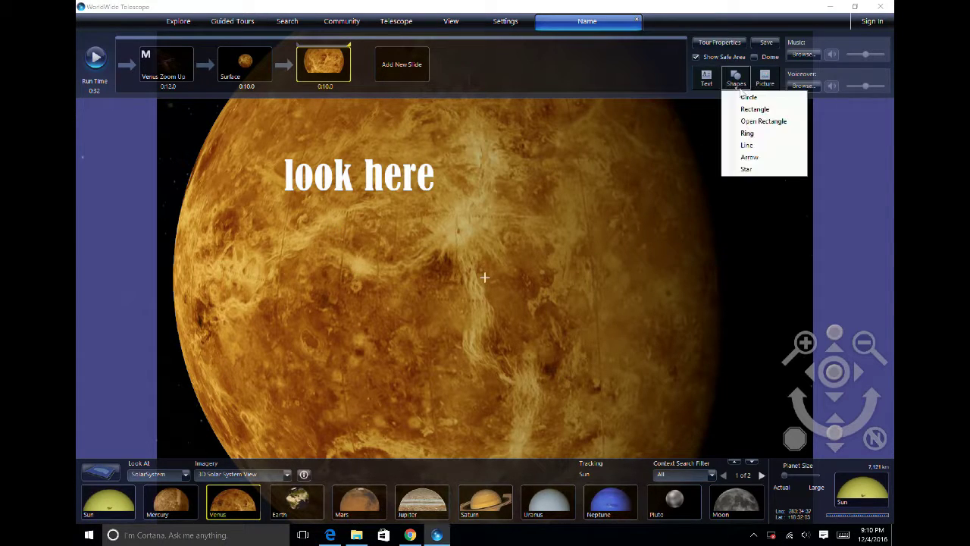
click(747, 133)
drag(525, 280, 498, 229)
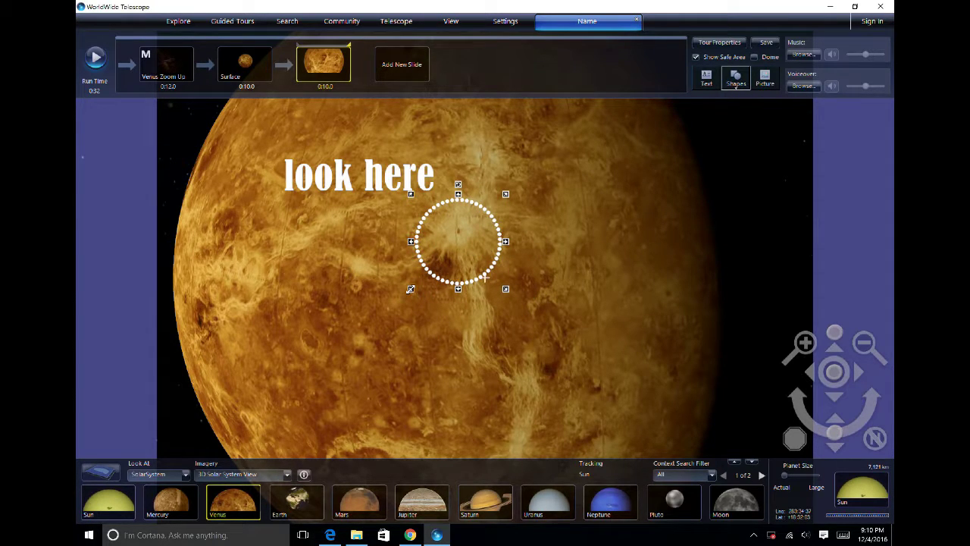
drag(410, 288, 423, 260)
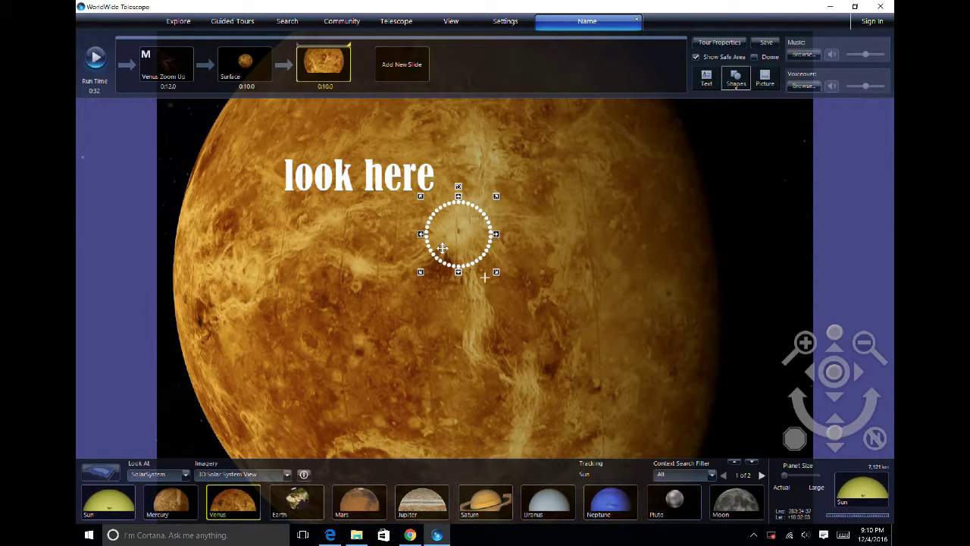
right_click(443, 253)
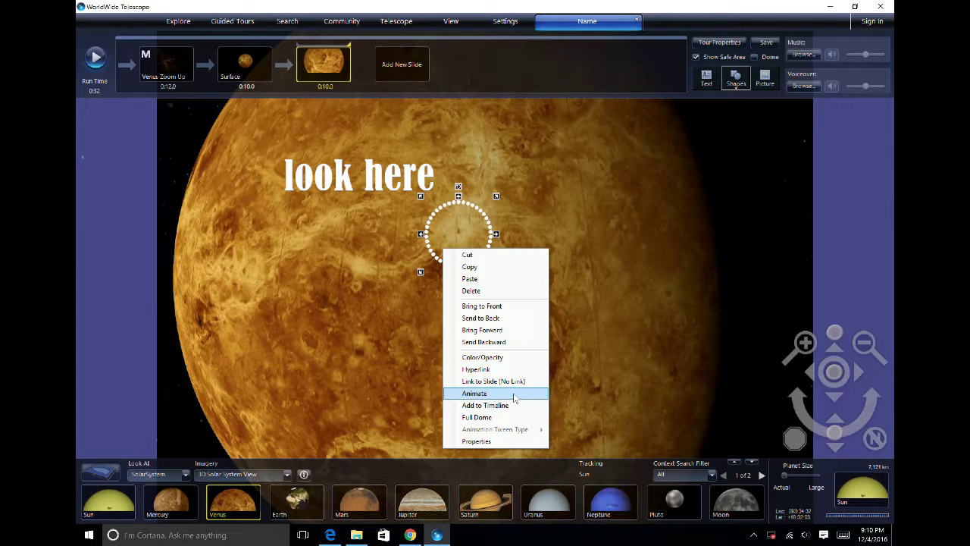
click(593, 308)
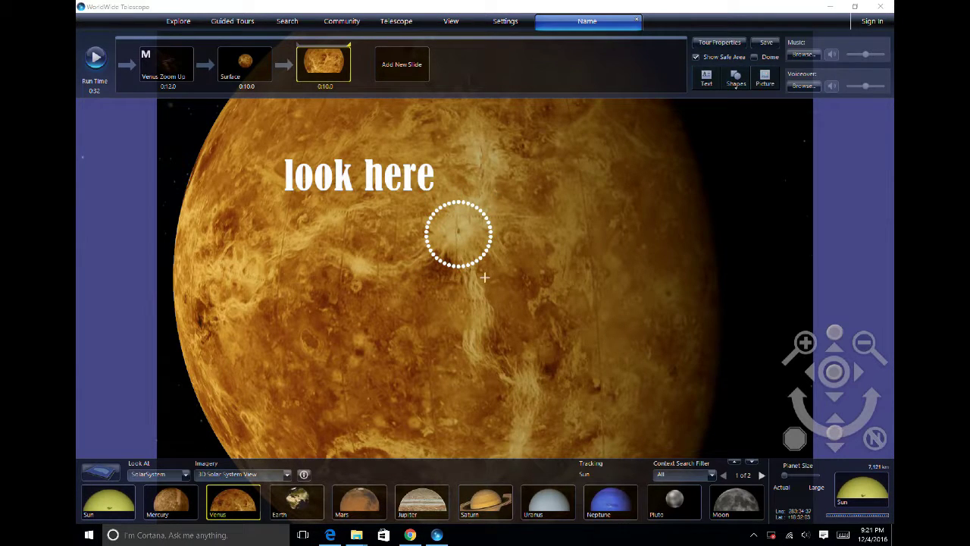
Try out the available transition styles between the Venus Zoom Up and Surface slides.
click(205, 68)
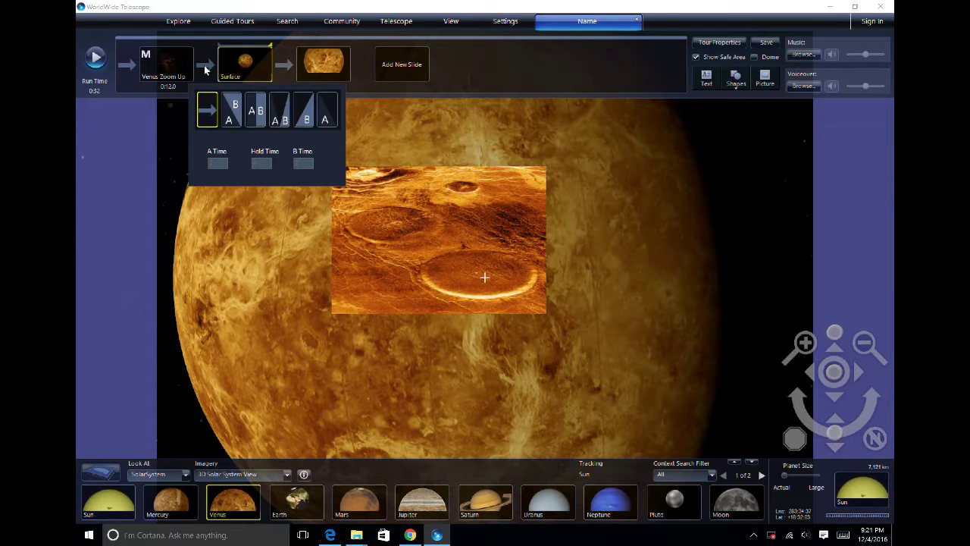
click(233, 118)
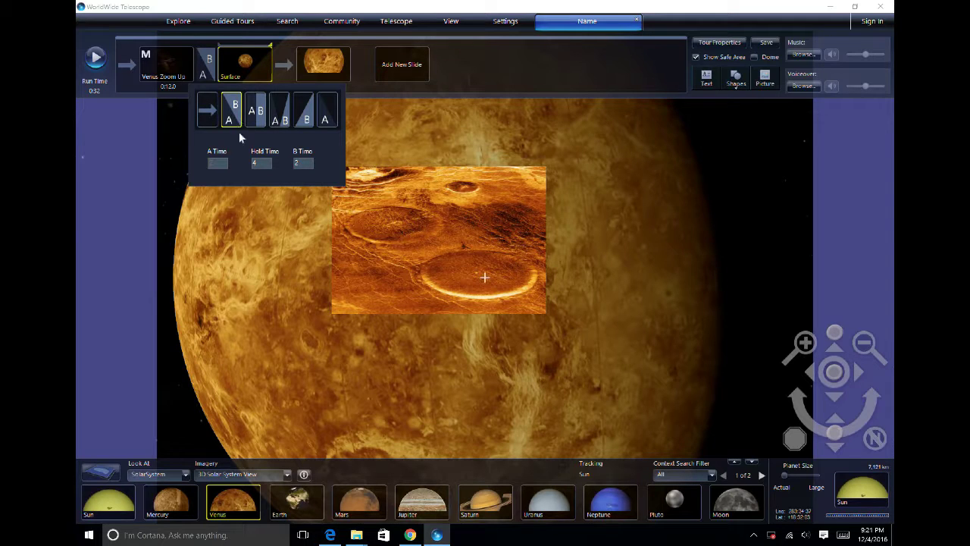
click(307, 162)
click(262, 121)
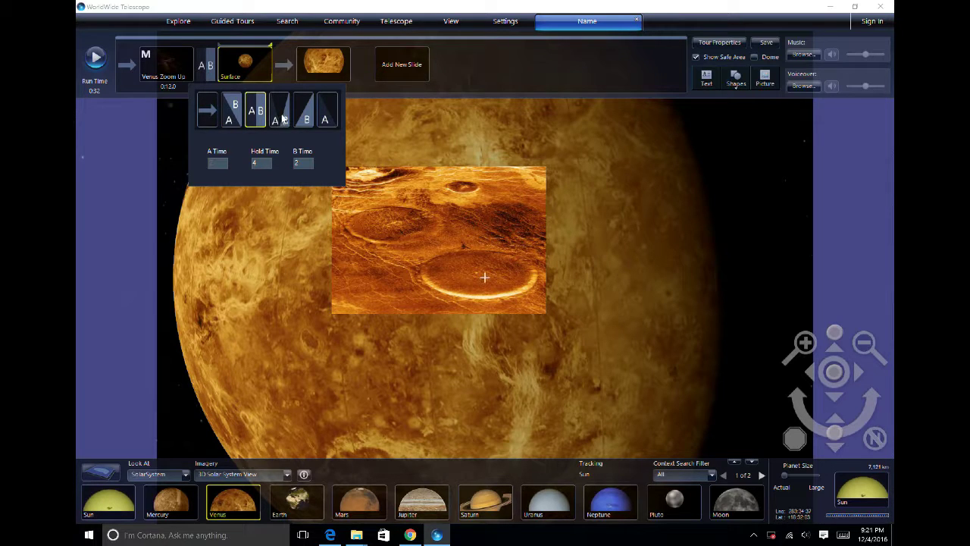
click(284, 115)
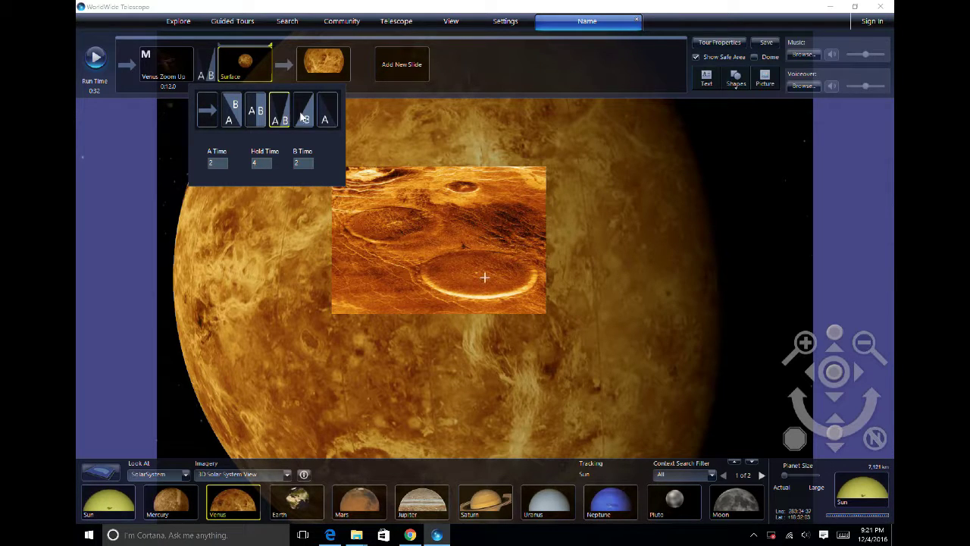
click(306, 116)
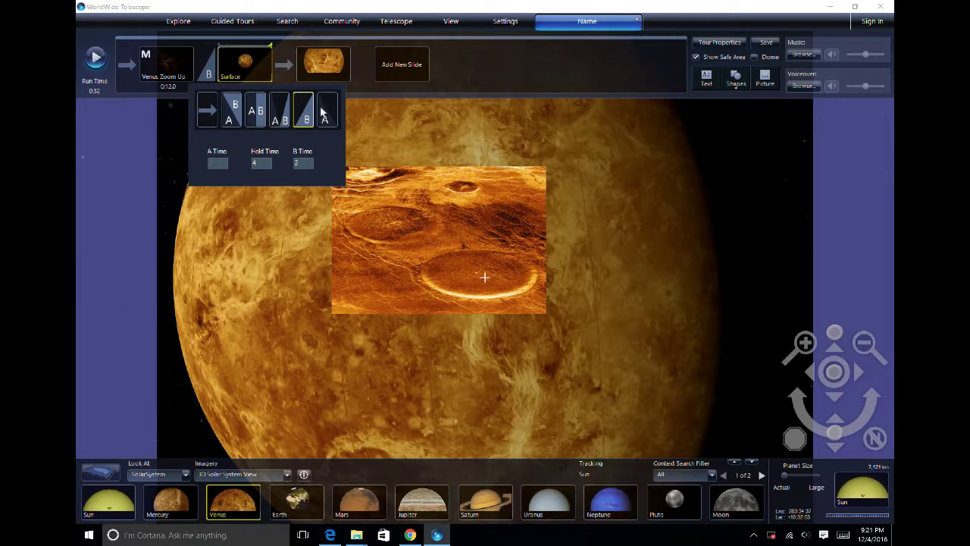
click(326, 109)
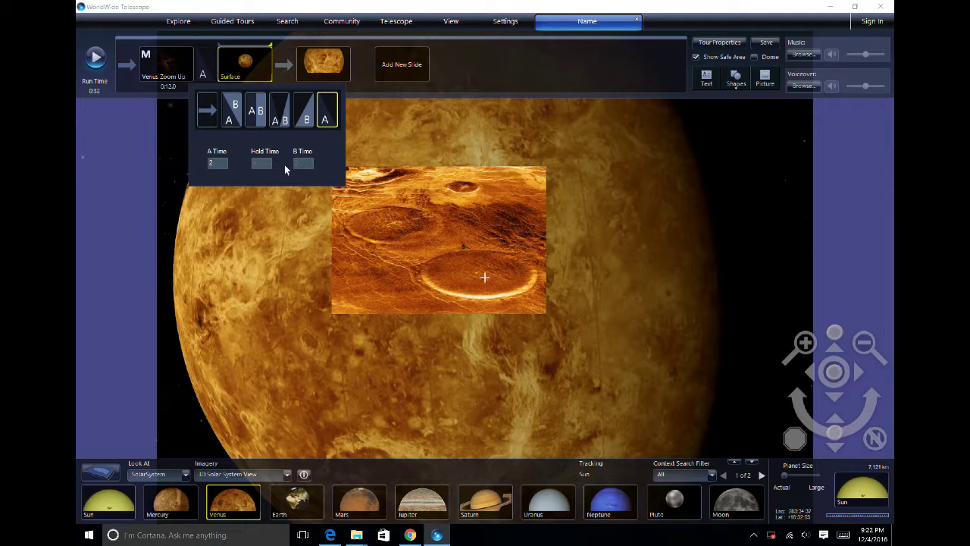
Set the transition from Venus Zoom Up to Surface to fade A out and B in, with a hold time of 1.
click(278, 123)
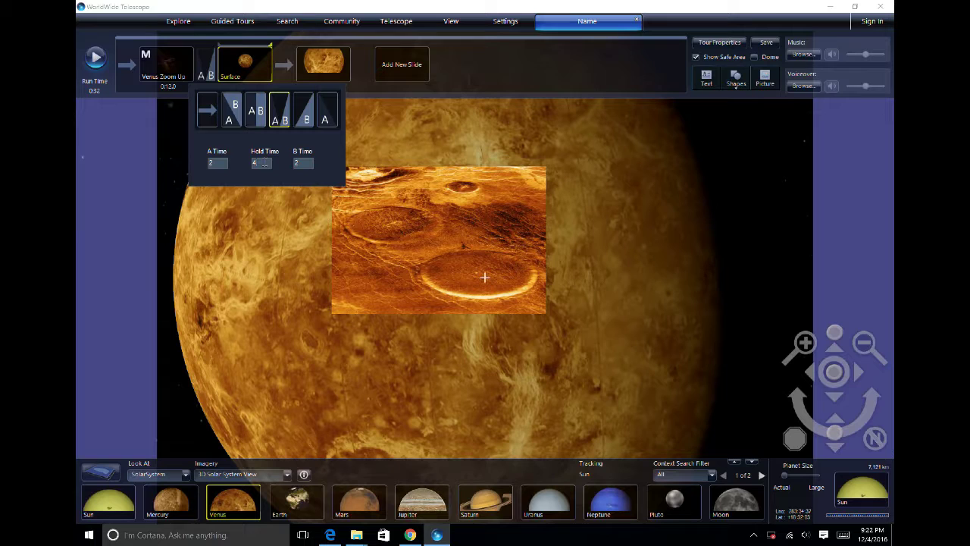
key(BackSpace)
text(0)
key(BackSpace)
text(1)
key(BackSpace)
text(1)
click(291, 256)
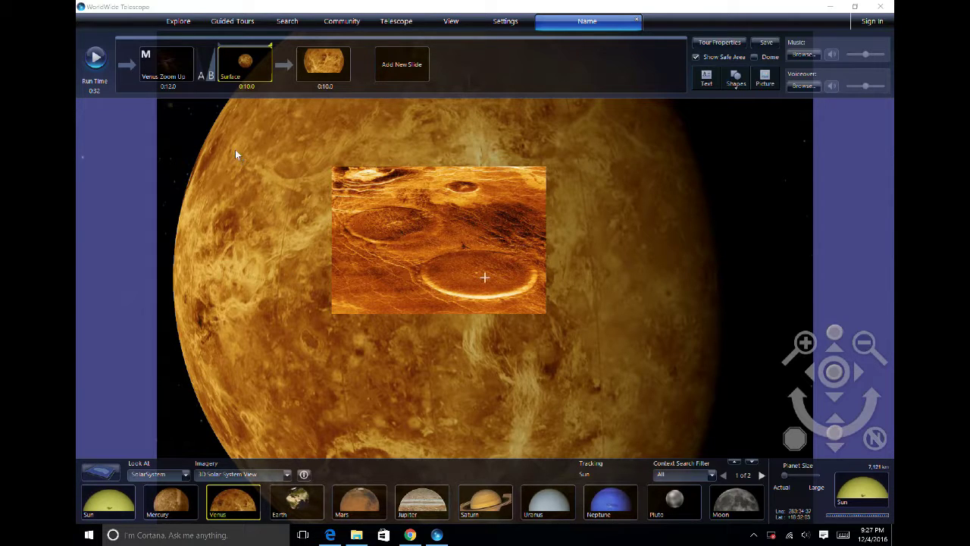
Add bensound-newdawn.mp3 as music on the Venus Zoom Up master slide, with auto repeat on, and lower its volume.
click(165, 68)
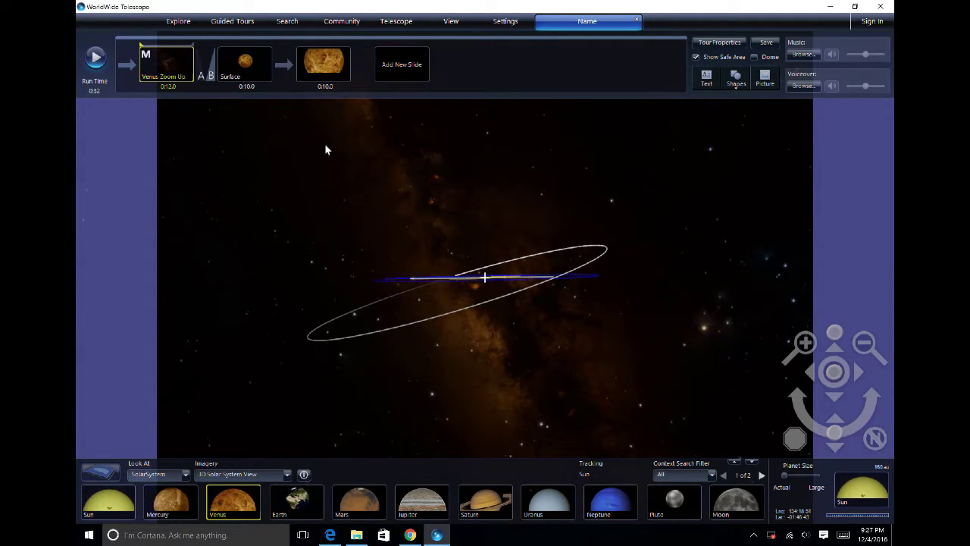
click(797, 58)
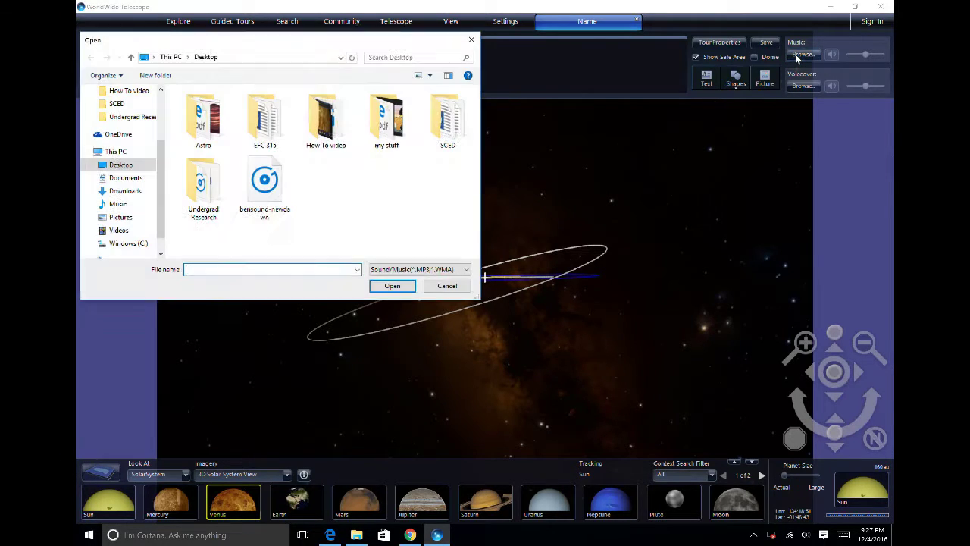
click(274, 207)
double_click(275, 207)
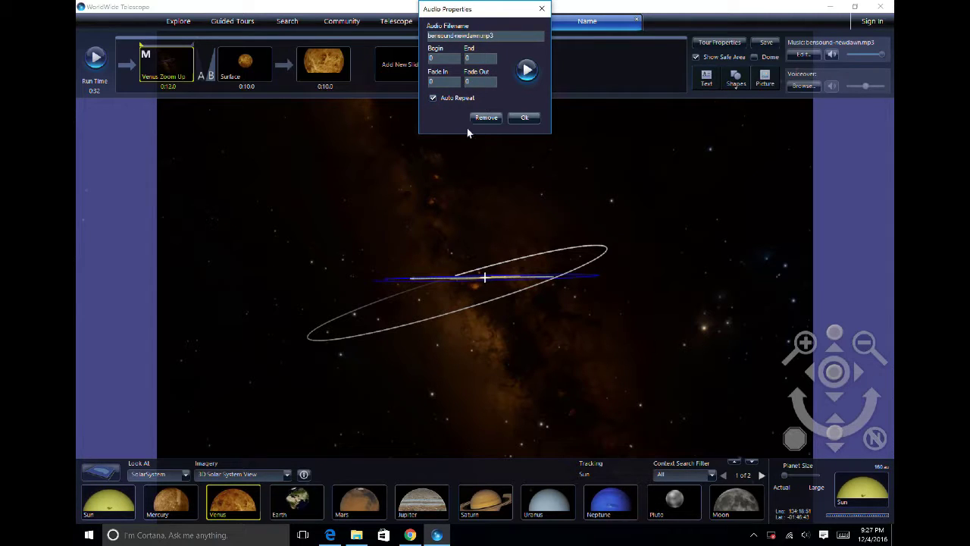
click(522, 120)
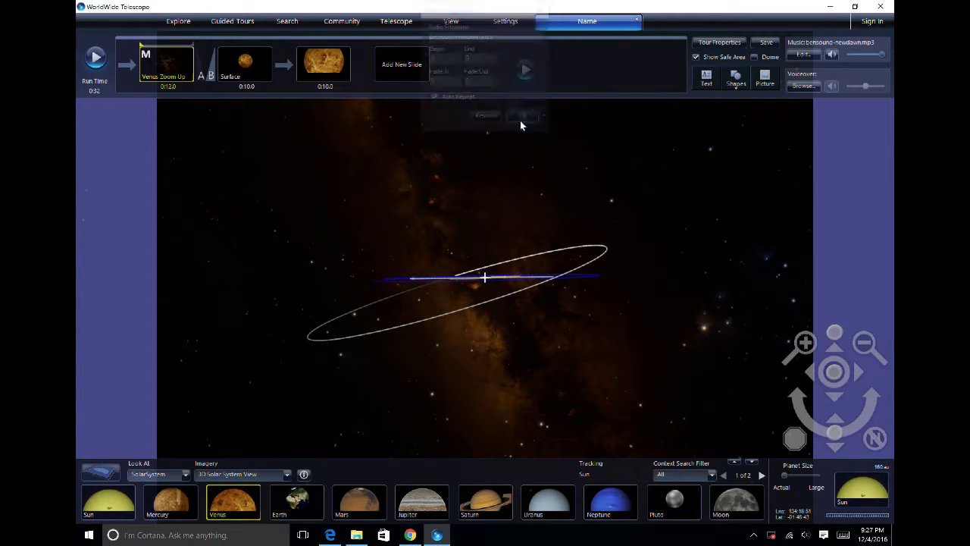
click(856, 55)
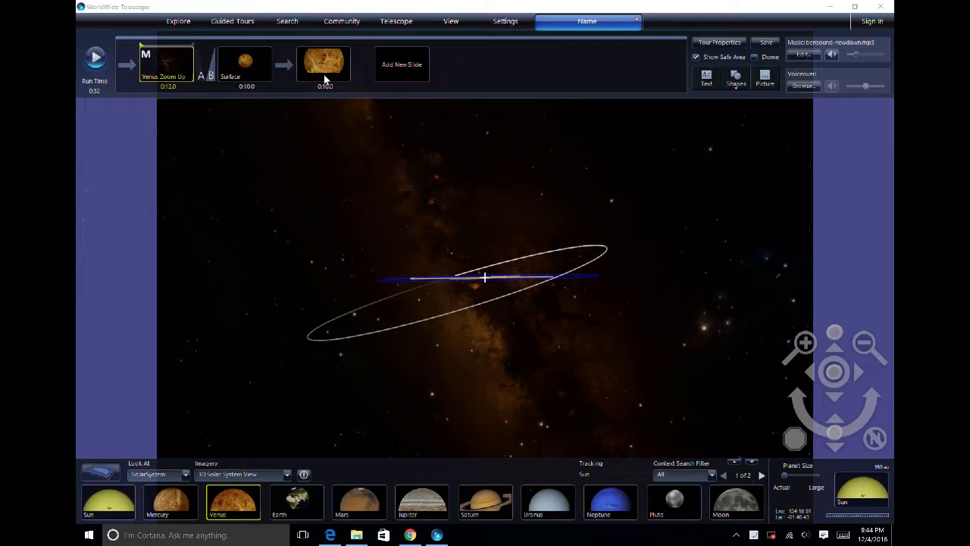
Add the Juno 06 audio file from the Undergrad Research folder as the third slide's voiceover, keeping its default audio properties.
click(323, 68)
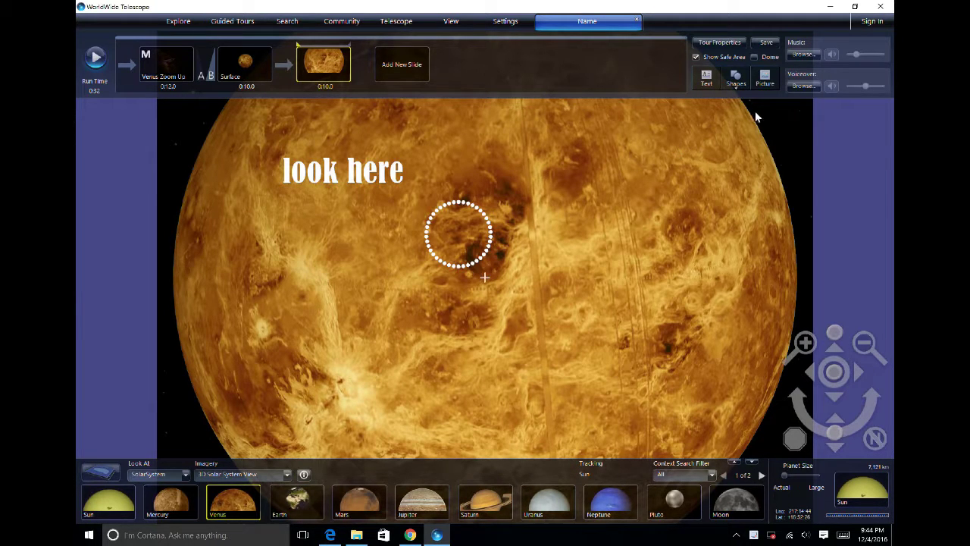
click(801, 85)
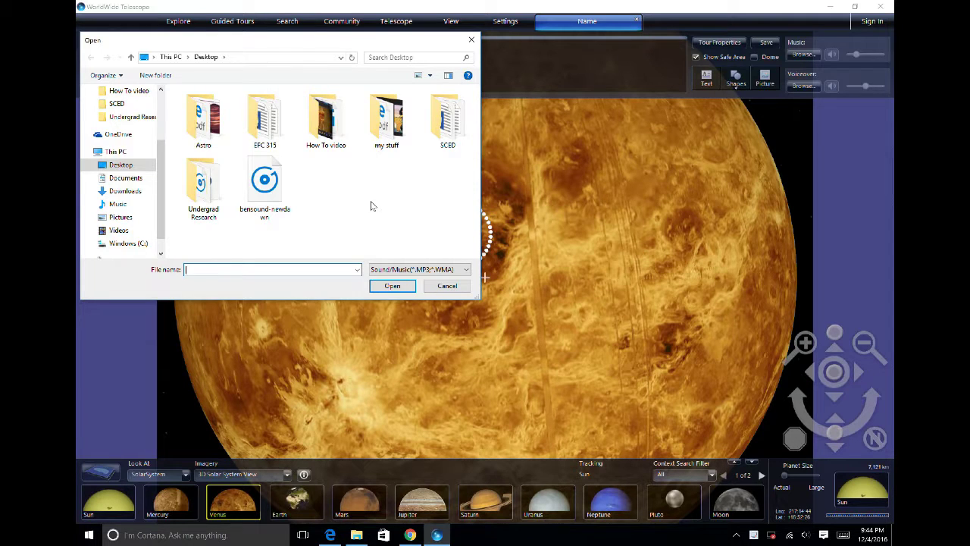
double_click(208, 202)
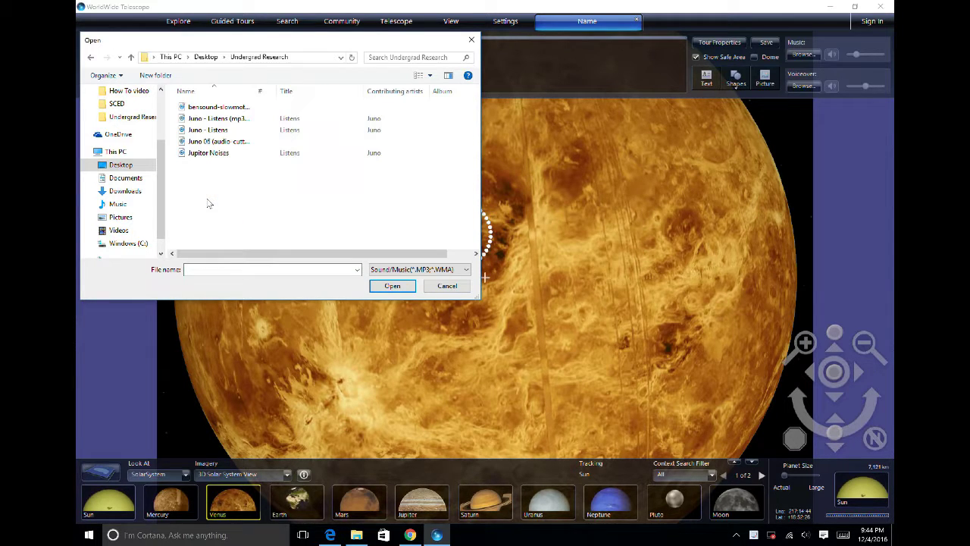
double_click(204, 142)
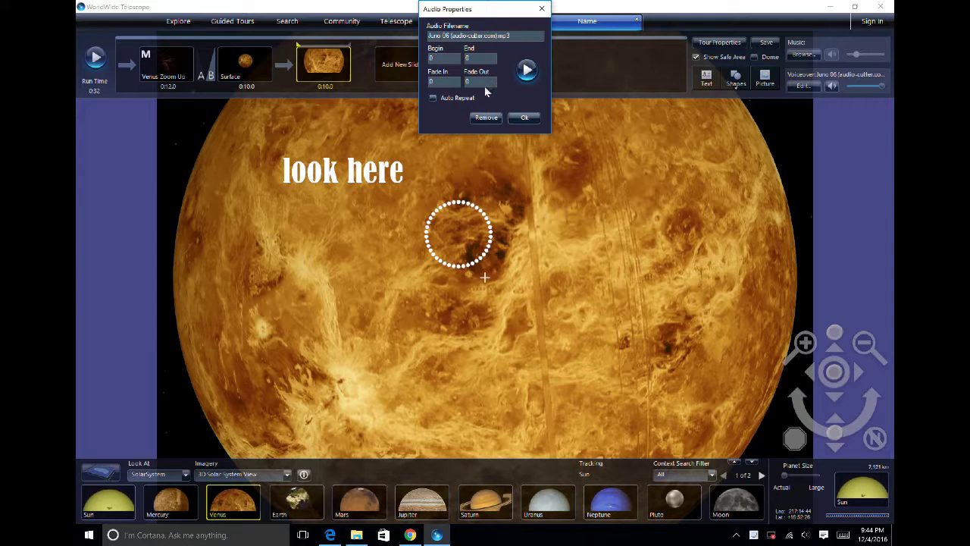
click(523, 118)
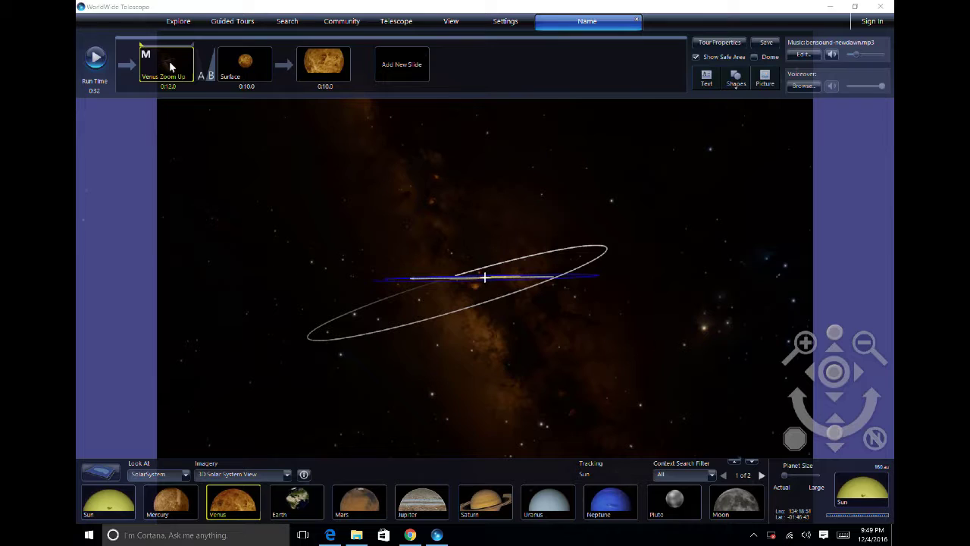
Preview the tour starting from the Venus Zoom Up slide.
right_click(171, 65)
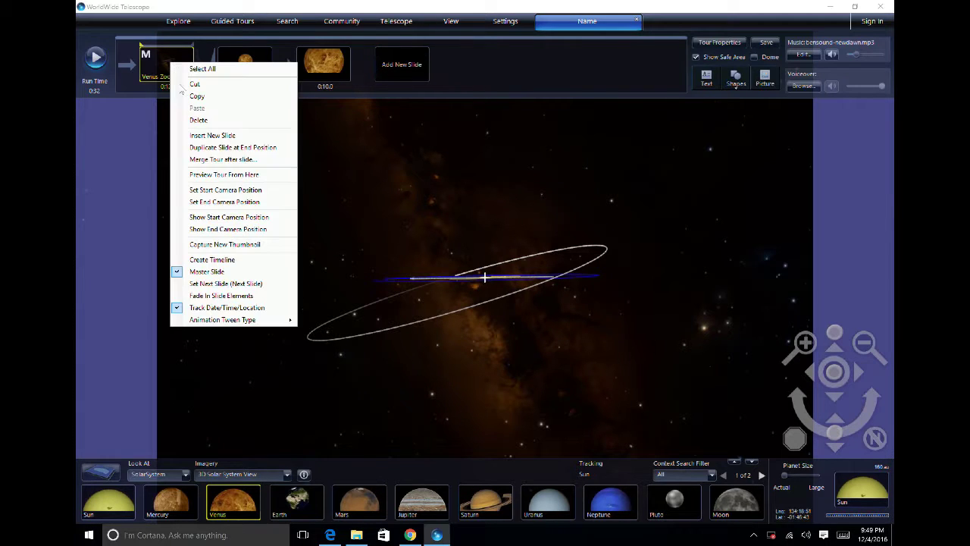
click(216, 175)
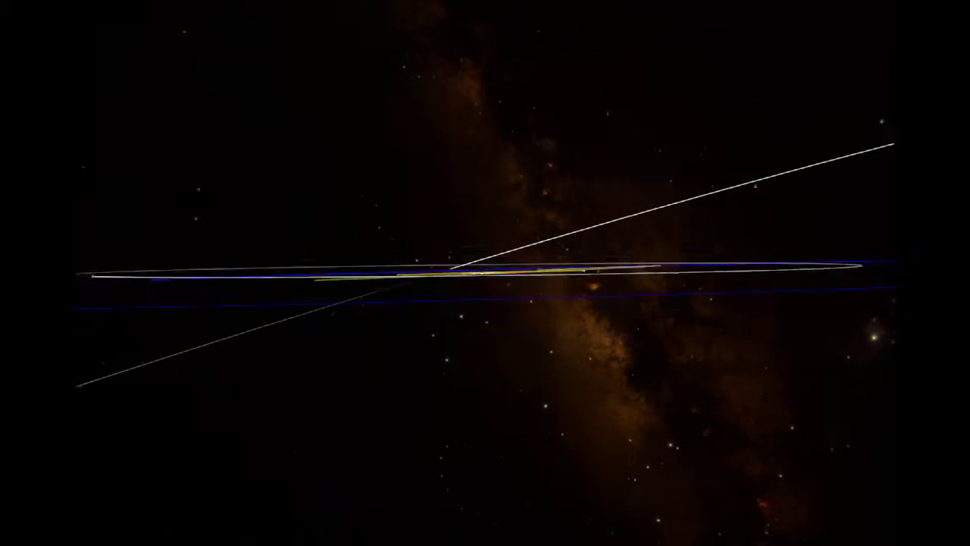